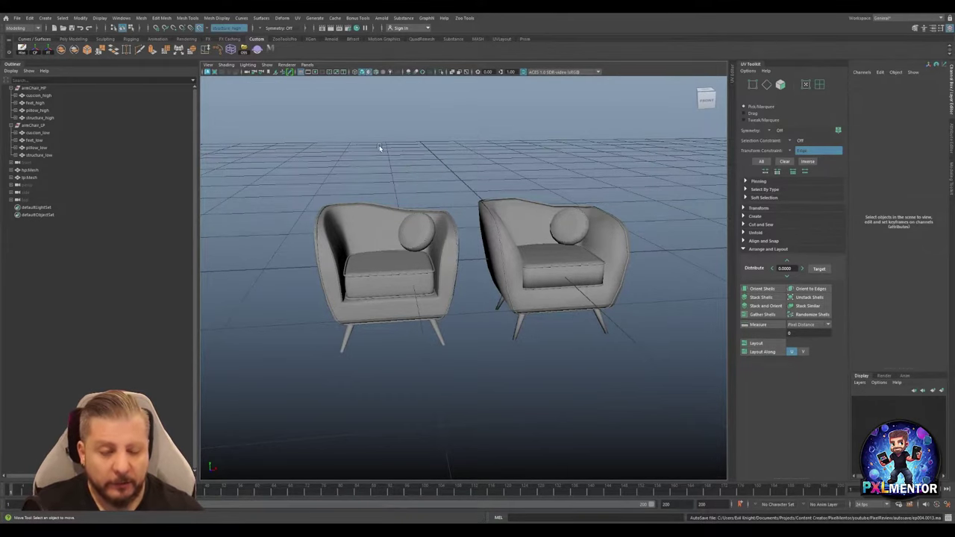
Orbit and pull back around the chairs, then frame both armchairs to fill the view
alt+drag(403, 212, 395, 179)
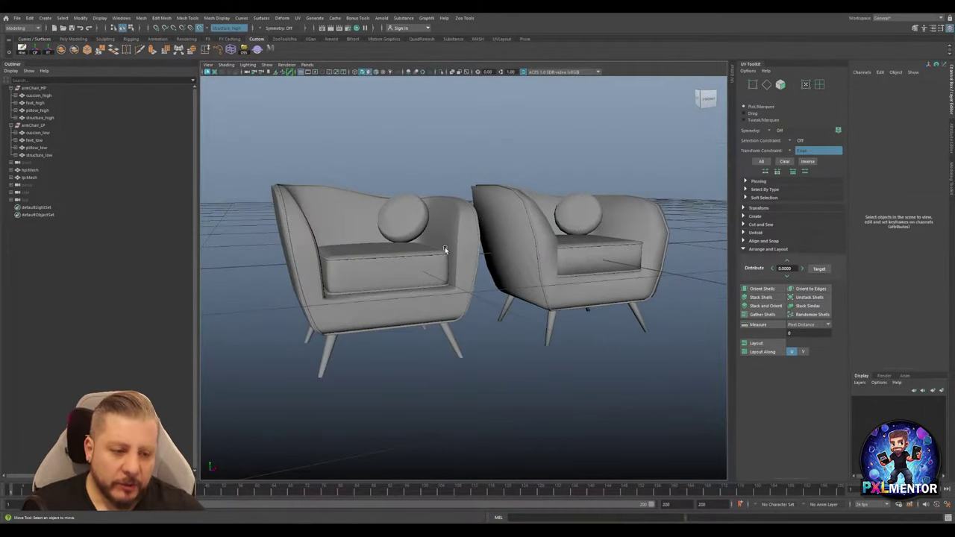
alt+right_drag(396, 257, 324, 257)
alt+drag(324, 257, 316, 268)
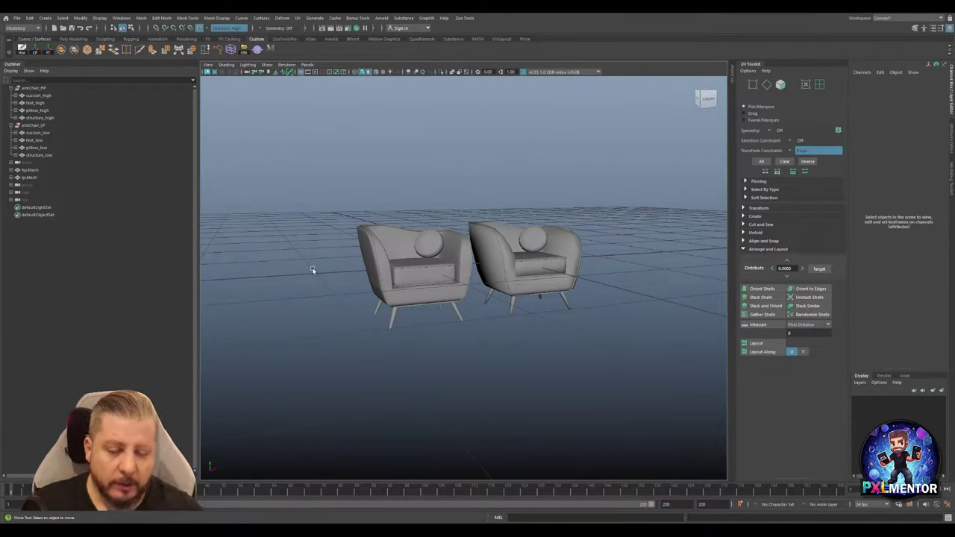
alt+right_drag(512, 271, 463, 265)
alt+drag(500, 258, 482, 276)
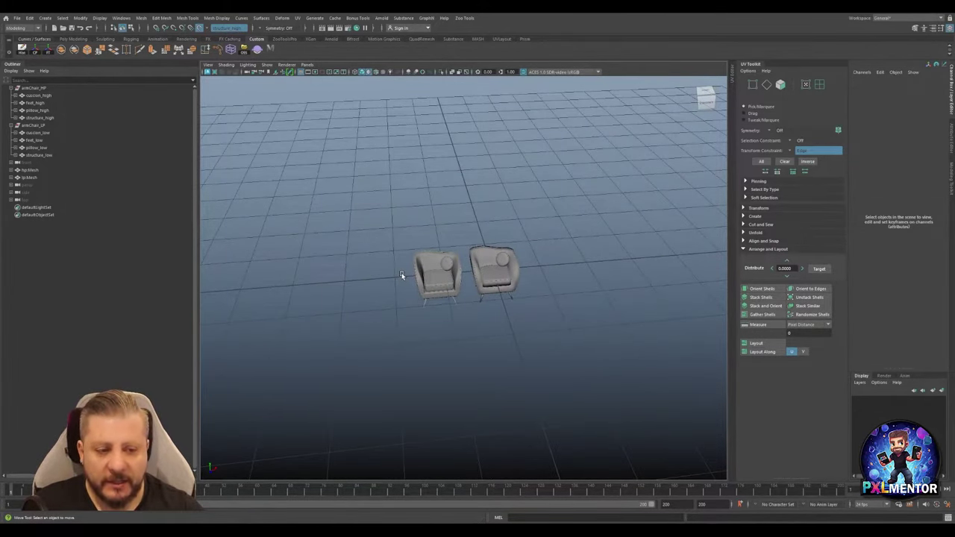
alt+right_drag(460, 224, 690, 231)
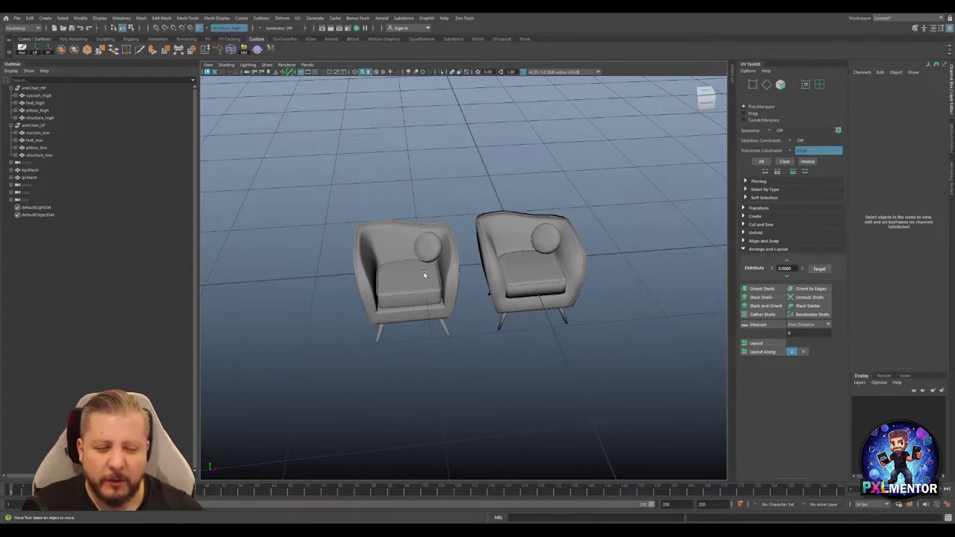
alt+drag(421, 263, 443, 271)
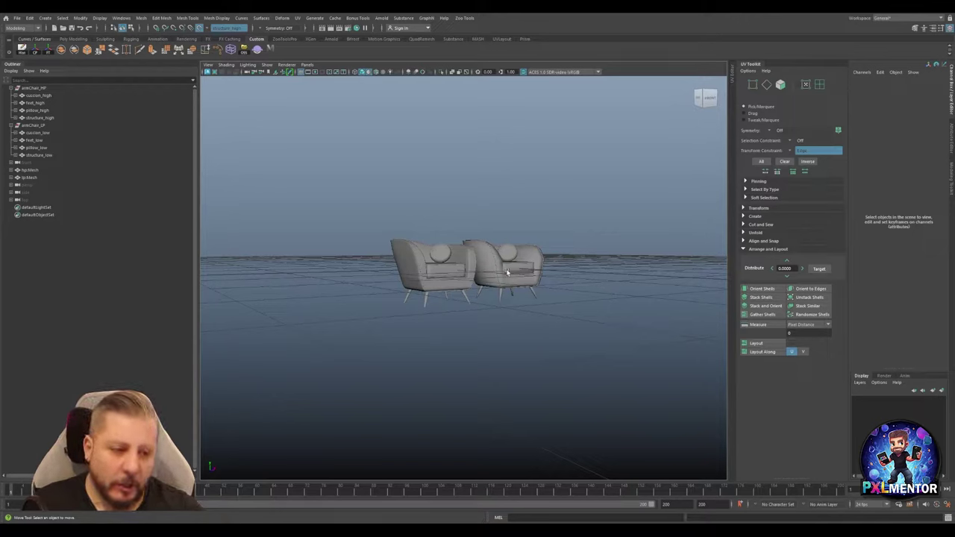
alt+drag(524, 317, 473, 296)
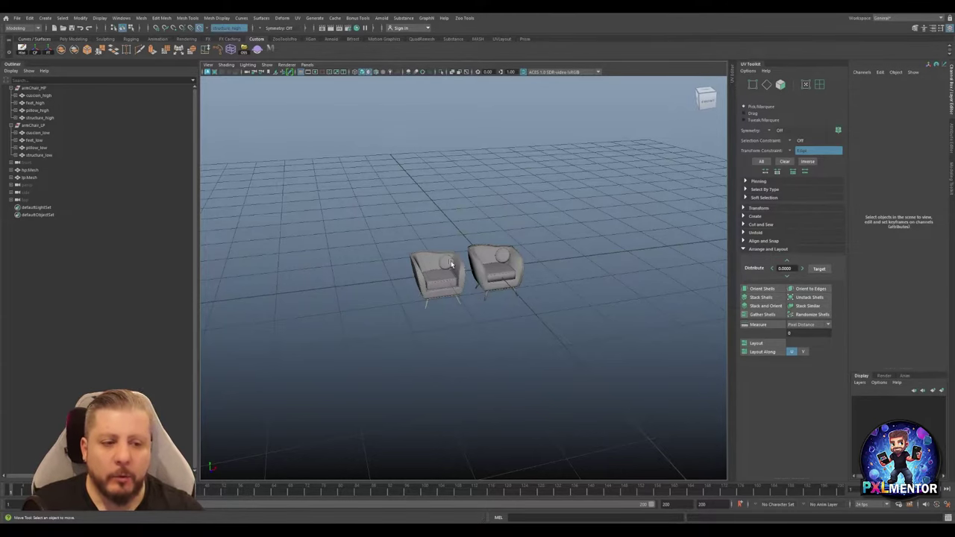
key(f)
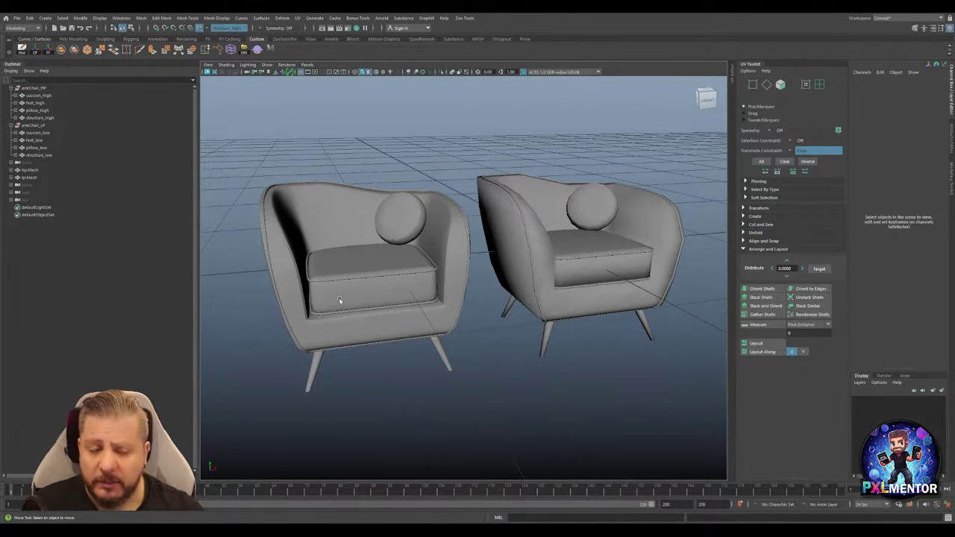
Select the left high-poly and right low-poly armchairs in turn, ending on a front view
click(452, 244)
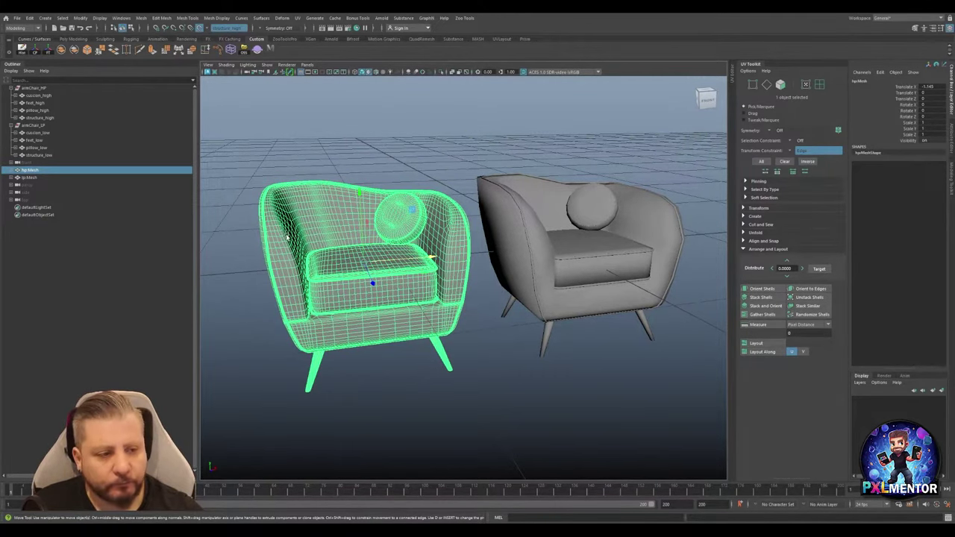
alt+right_drag(495, 249, 568, 251)
alt+drag(568, 247, 525, 264)
click(568, 217)
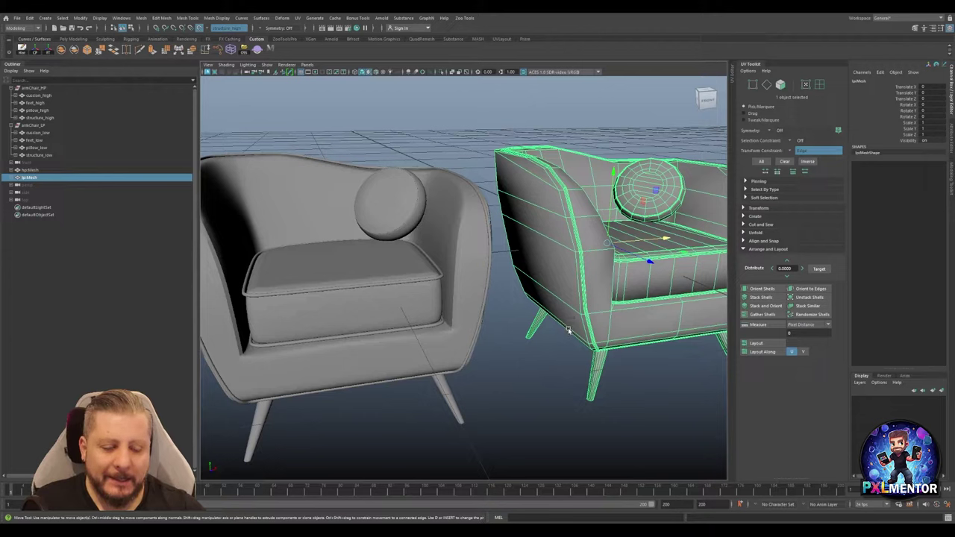
click(482, 205)
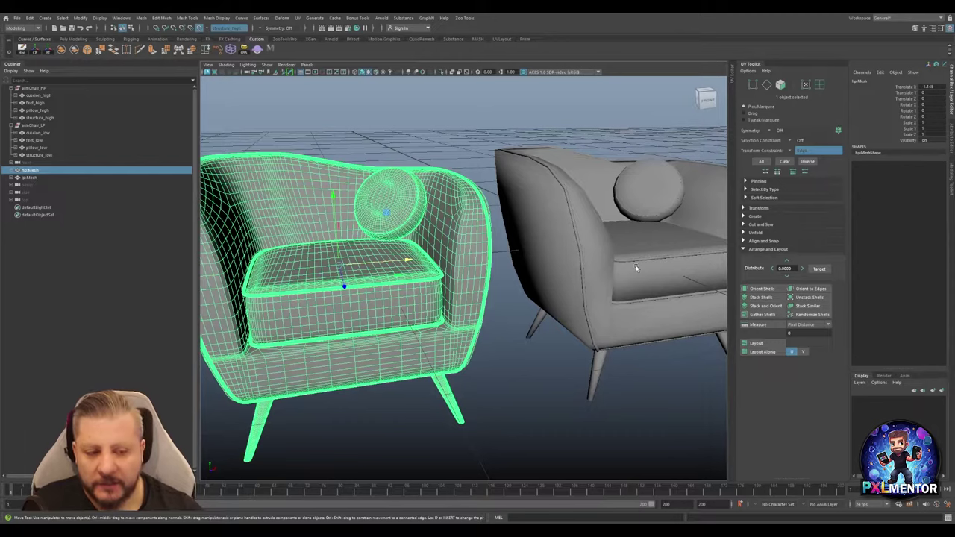
click(612, 254)
alt+drag(596, 254, 596, 267)
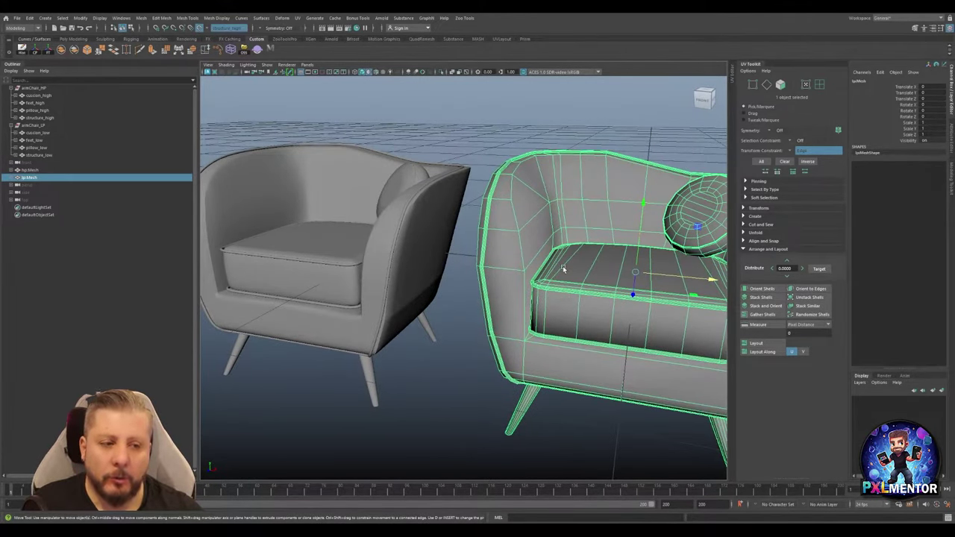
alt+drag(515, 241, 525, 284)
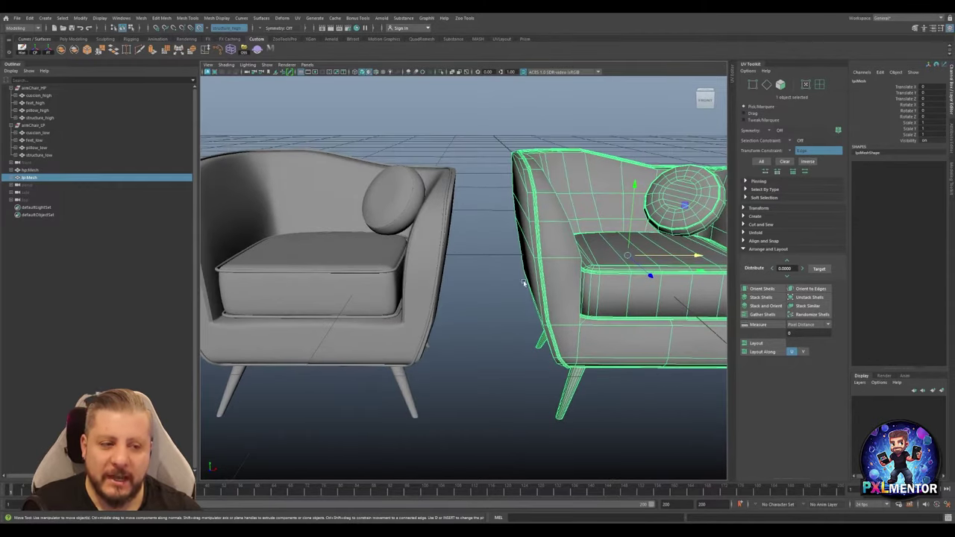
alt+drag(558, 211, 262, 217)
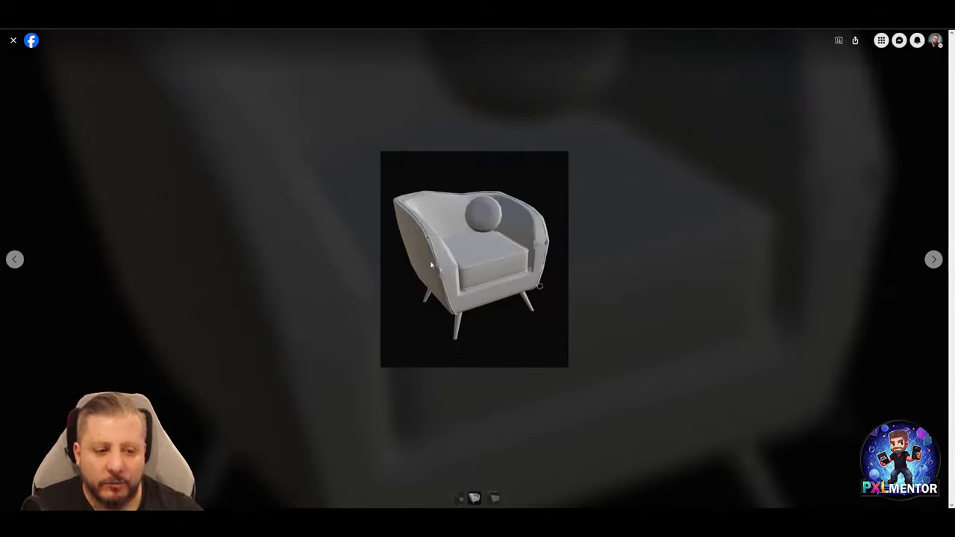
Frame the low-poly armchair closely and select it
drag(485, 279, 487, 275)
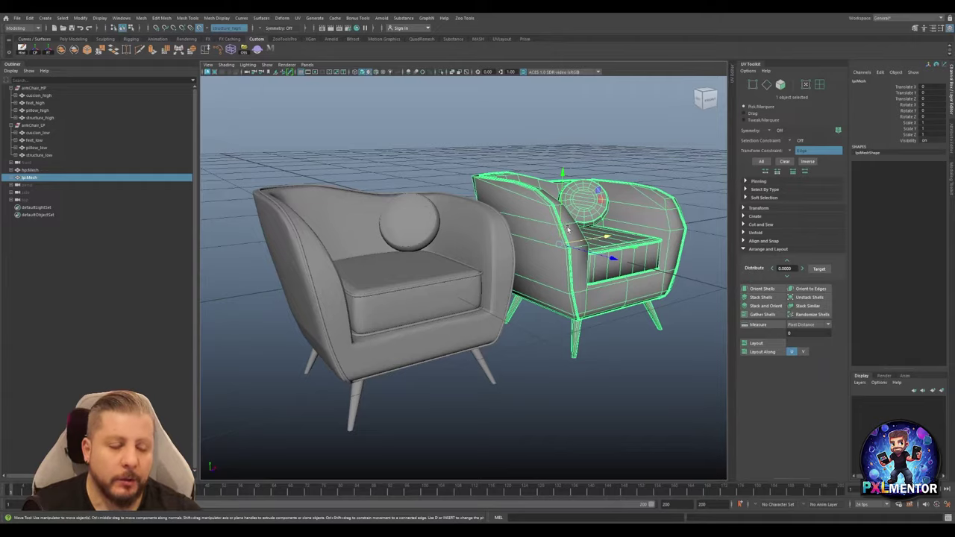
key(f)
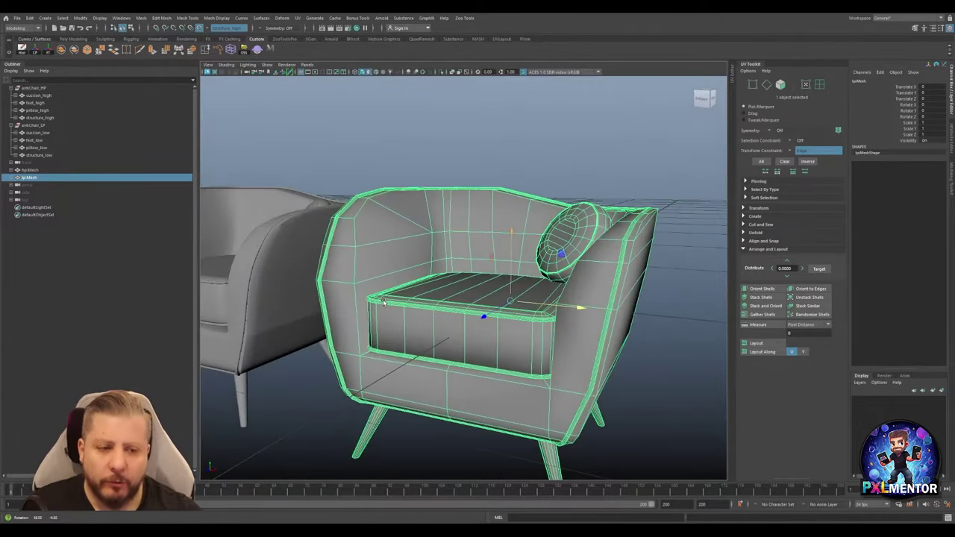
alt+drag(383, 301, 446, 271)
click(469, 246)
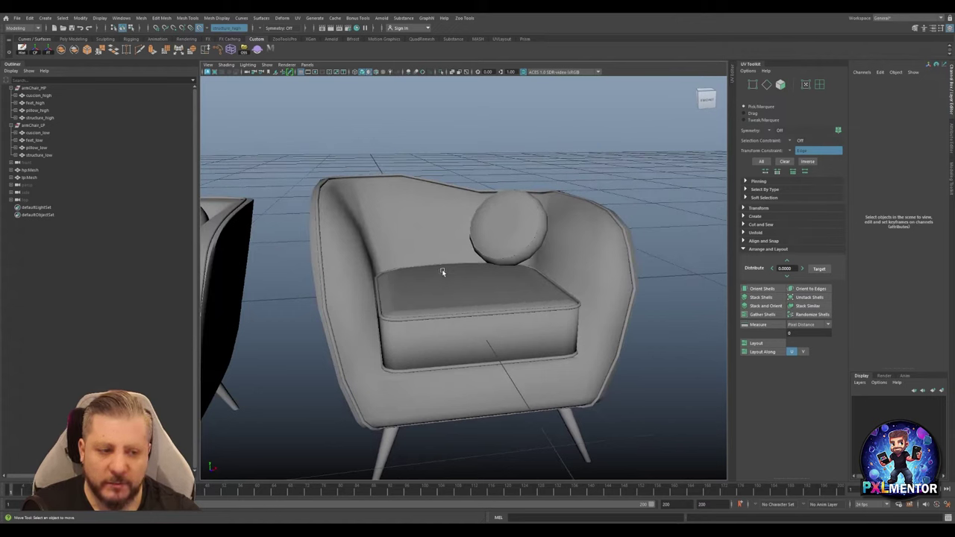
click(444, 270)
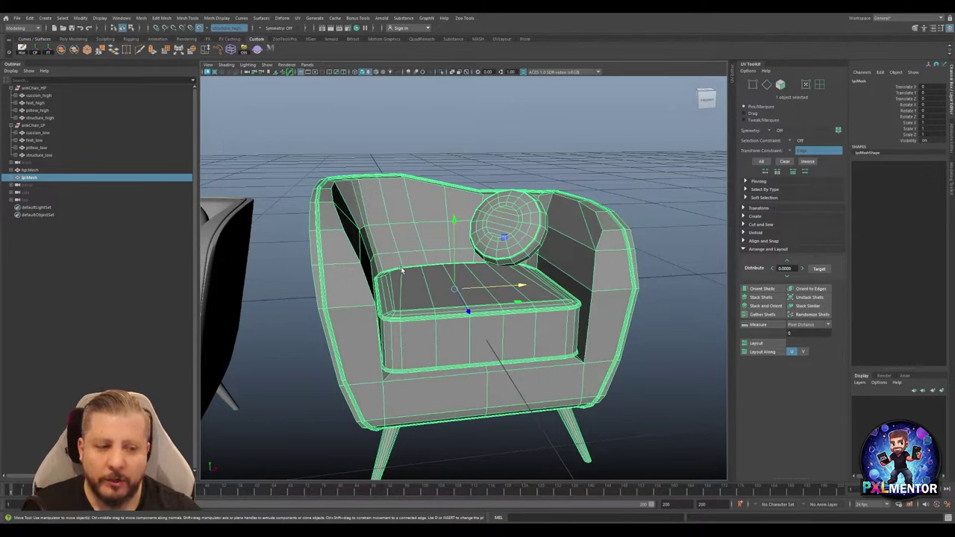
click(475, 112)
mouse_move(450, 238)
alt+mouse_down()
mouse_move(425, 250)
mouse_move(450, 246)
alt+mouse_up()
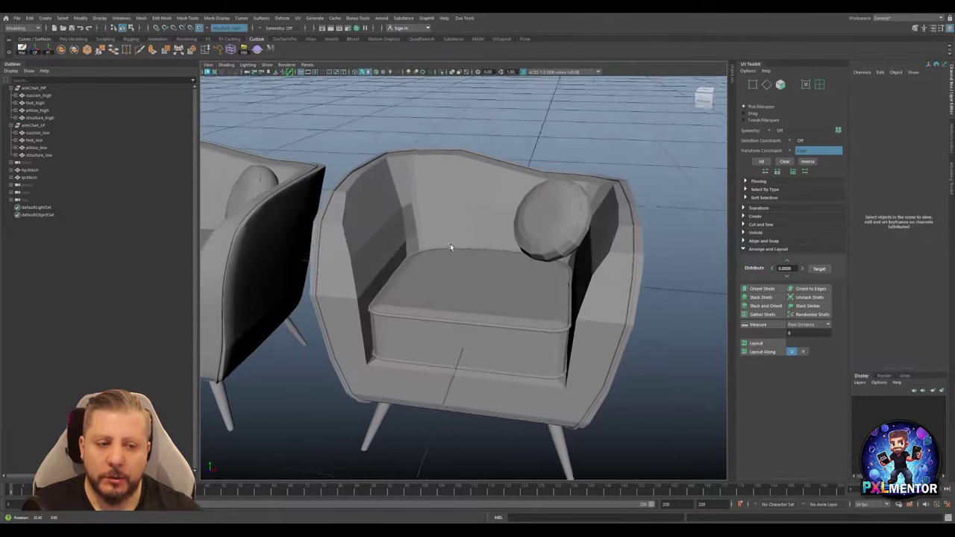
click(429, 195)
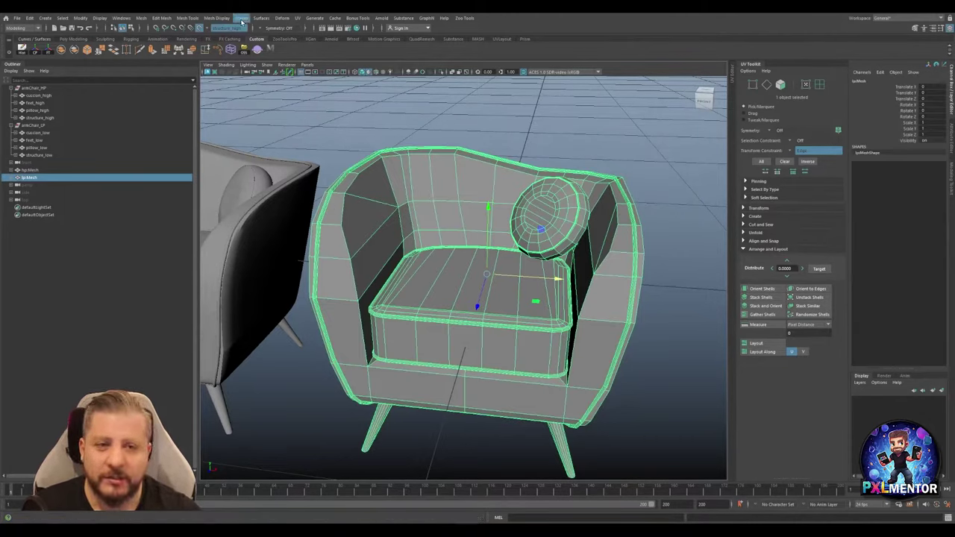
Soften the low-poly chair's edges and preview it as a smoothed mesh with key 3
click(217, 18)
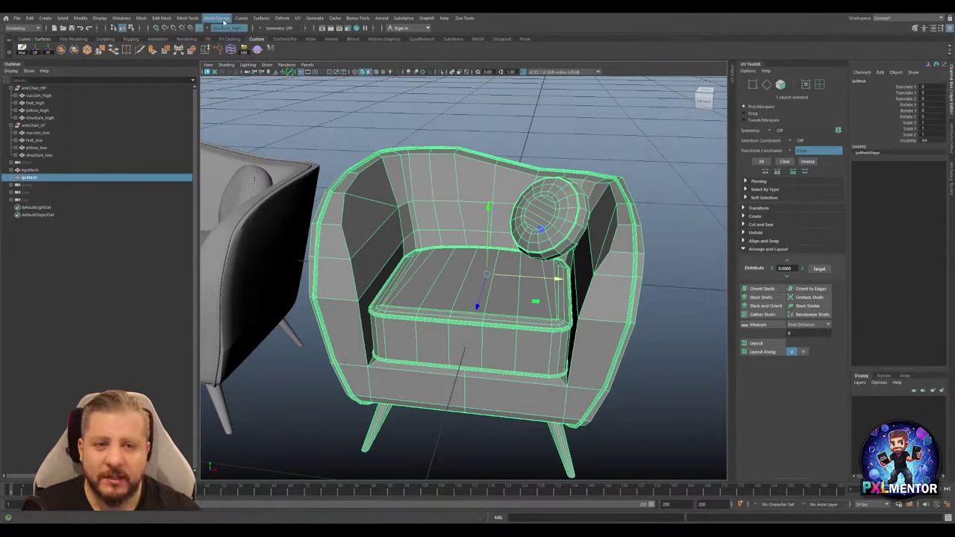
click(235, 83)
click(454, 103)
mouse_move(505, 124)
alt+mouse_down()
mouse_move(493, 133)
mouse_move(527, 126)
mouse_move(533, 186)
mouse_move(486, 122)
mouse_move(450, 228)
alt+mouse_up()
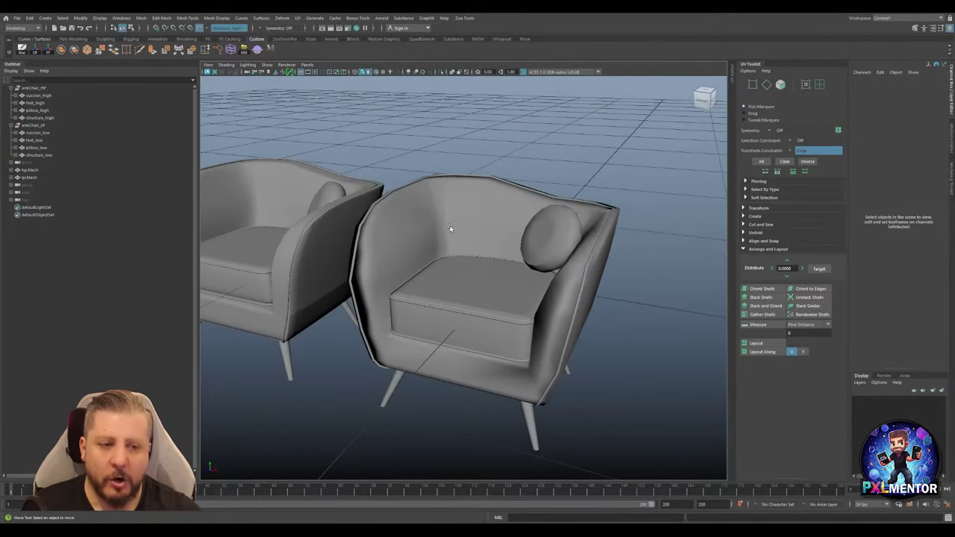
click(450, 229)
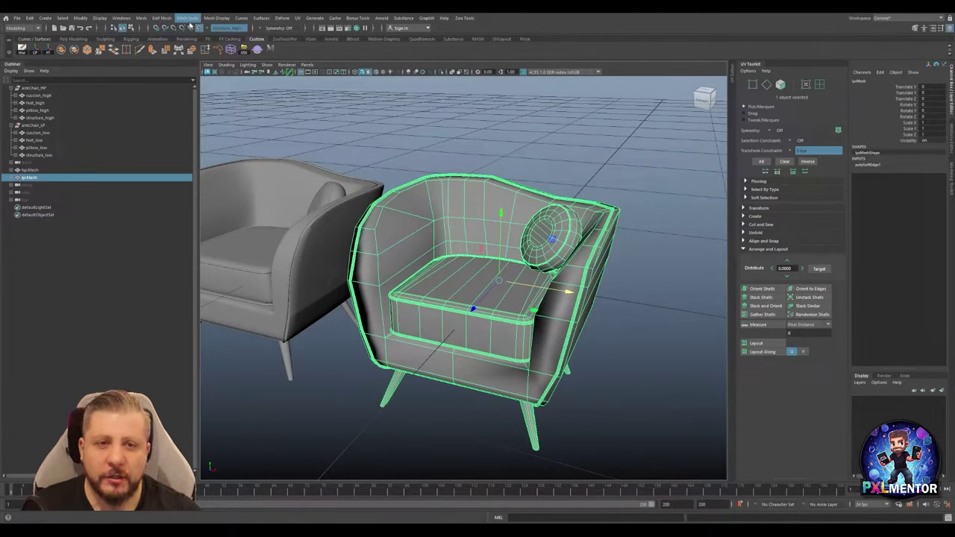
key(3)
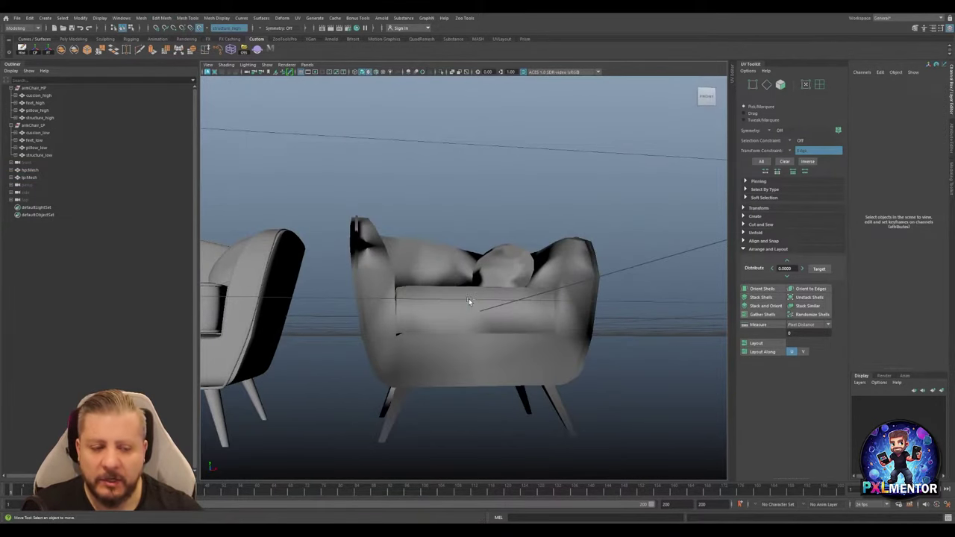
click(453, 248)
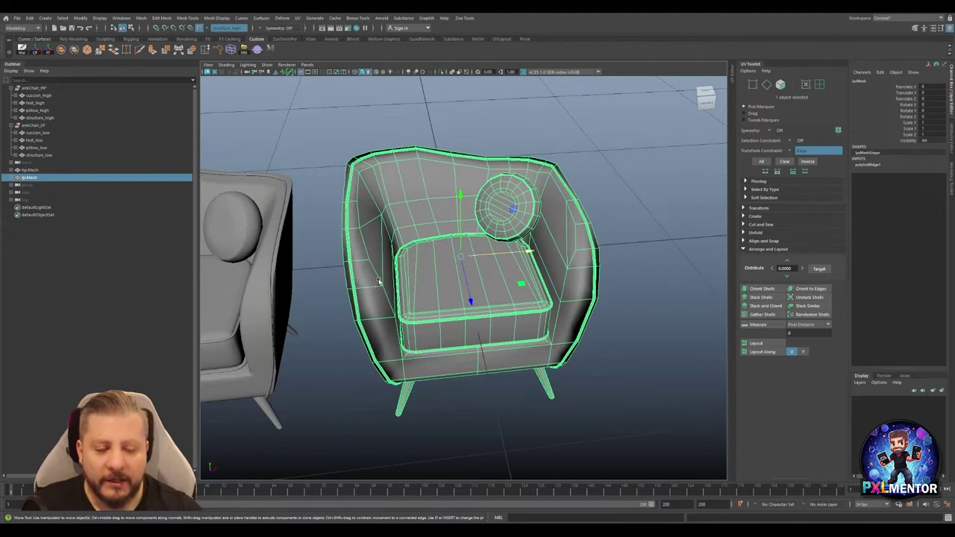
alt+drag(453, 248, 403, 259)
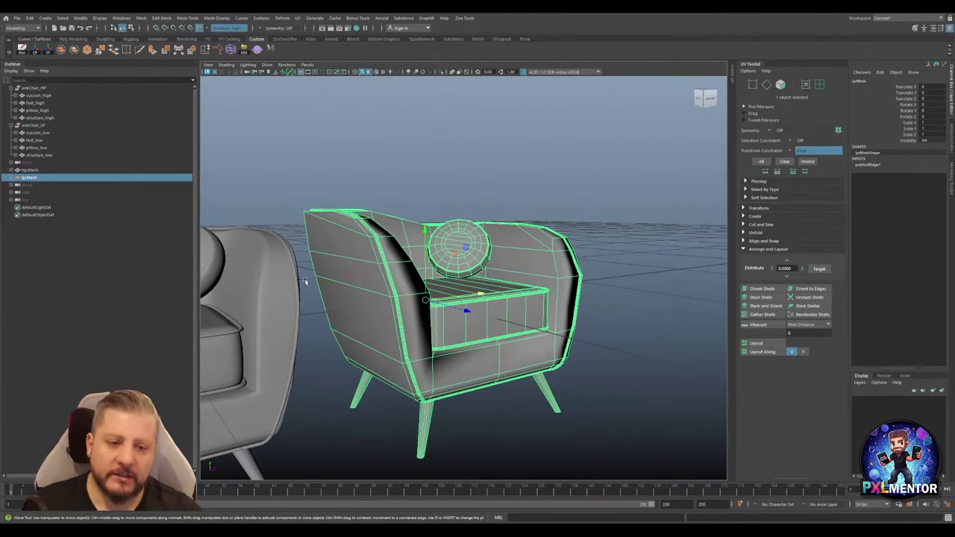
mouse_move(251, 276)
alt+mouse_down()
mouse_move(279, 278)
mouse_move(253, 281)
alt+mouse_up()
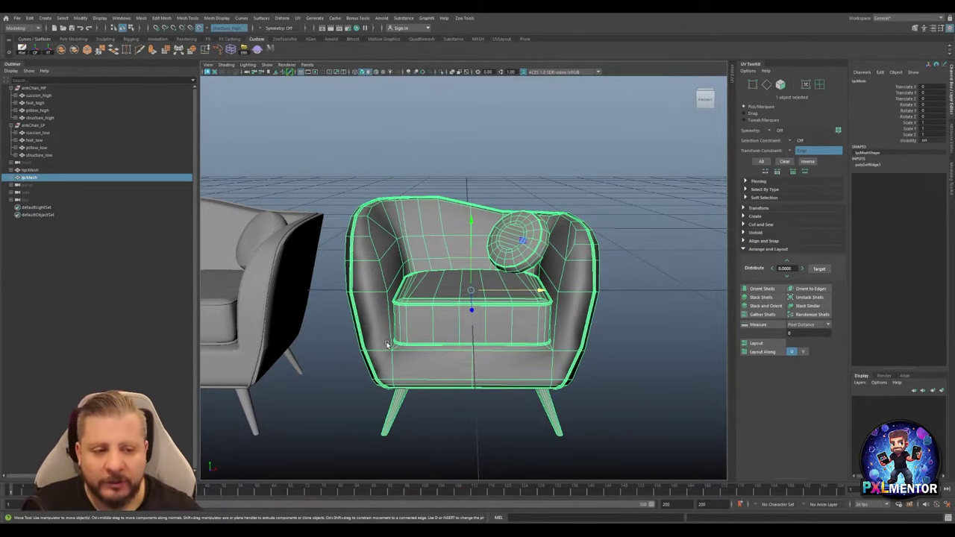
Isolate the high-poly armchair, separate it into parts, and show only the chair body
key(a)
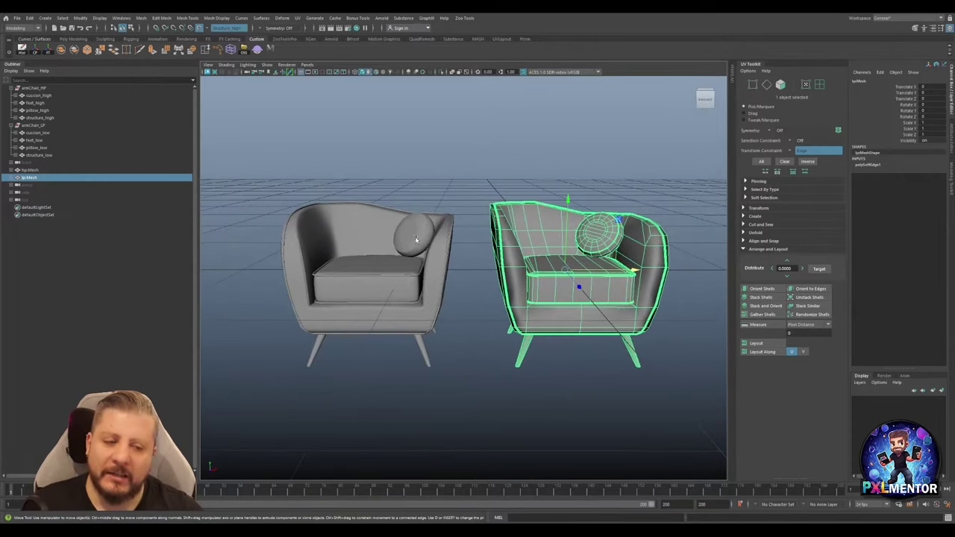
click(396, 232)
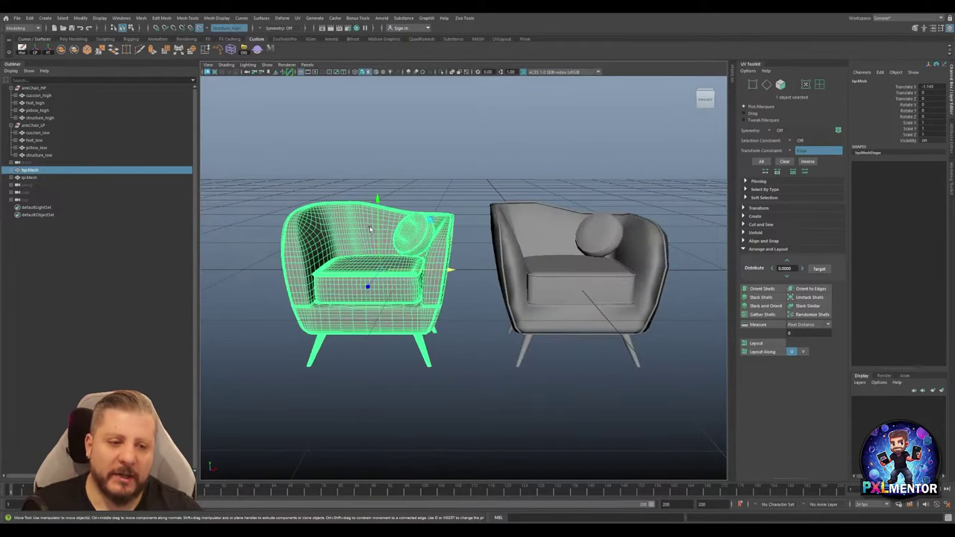
click(441, 72)
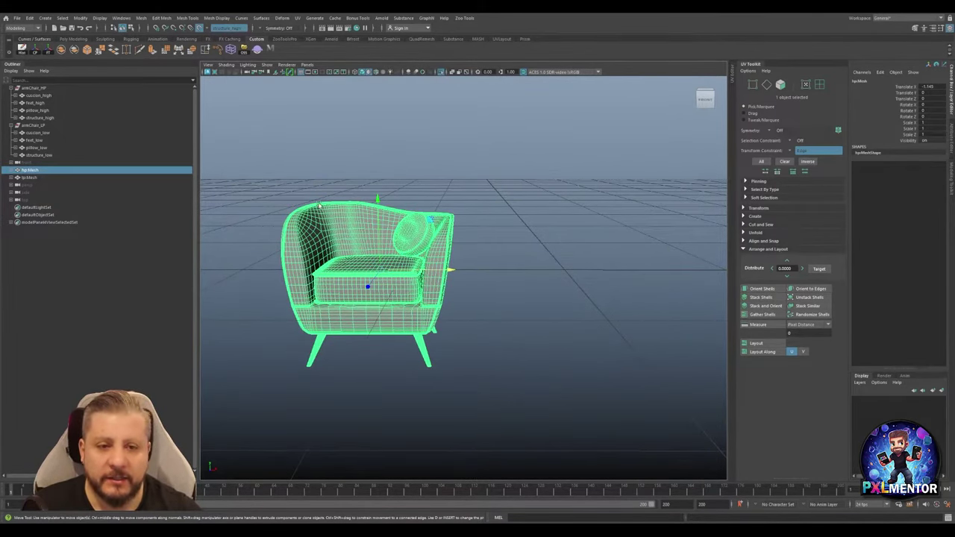
click(75, 49)
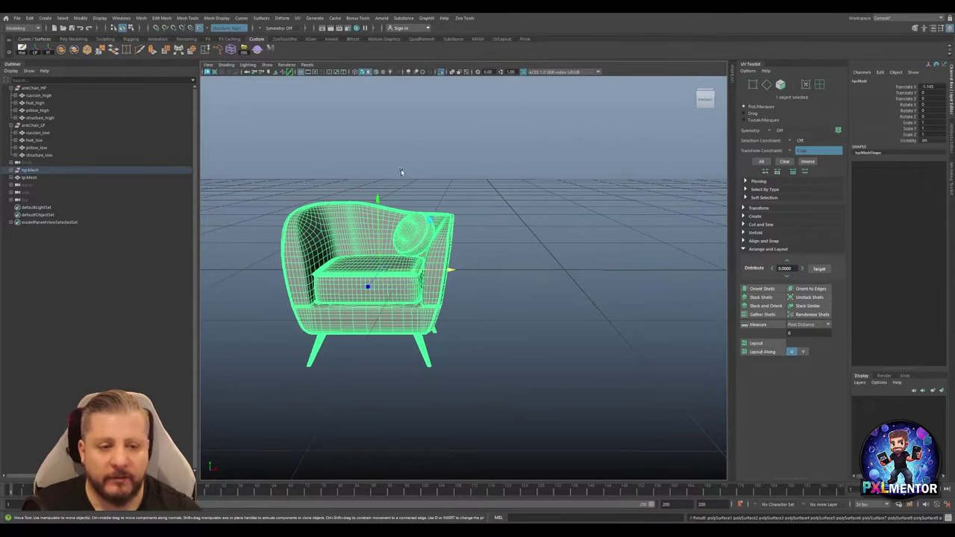
click(339, 230)
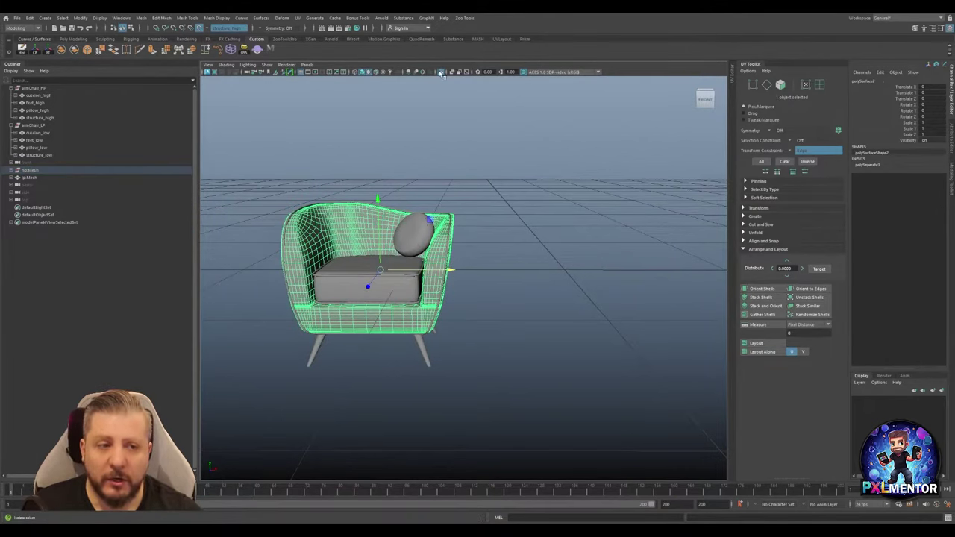
key(alt+h)
Orbit and zoom around the chair body from the front, above, sides and backrest
alt+drag(444, 276, 447, 244)
scroll(478, 247, up, 5)
alt+drag(368, 265, 311, 132)
alt+drag(345, 76, 363, 96)
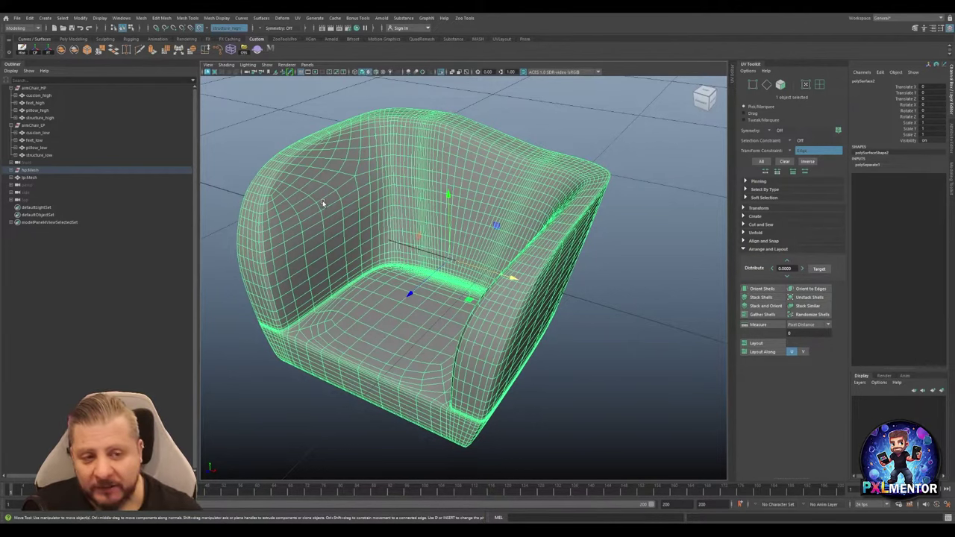
alt+drag(351, 175, 347, 197)
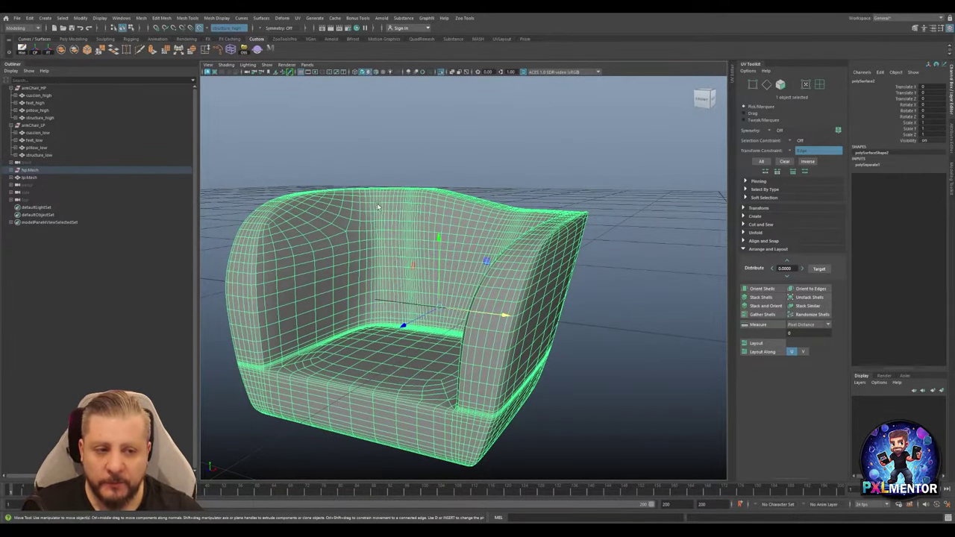
alt+drag(378, 206, 383, 215)
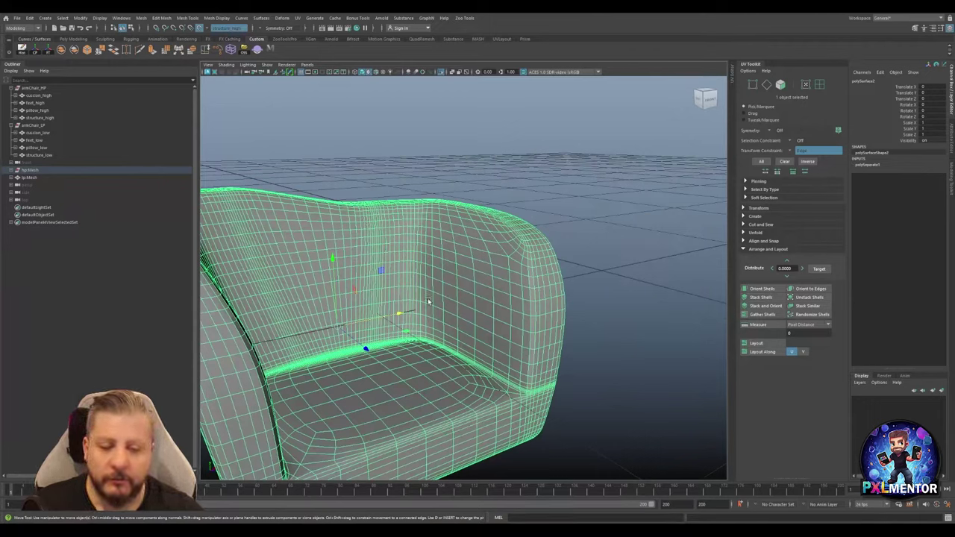
alt+drag(422, 299, 370, 297)
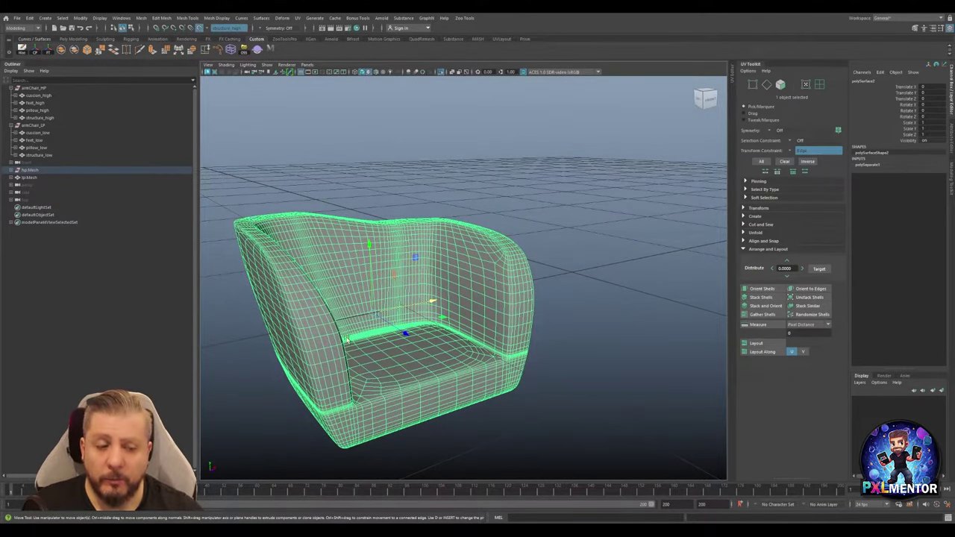
mouse_move(334, 341)
alt+mouse_down()
mouse_move(330, 321)
mouse_move(326, 338)
alt+mouse_up()
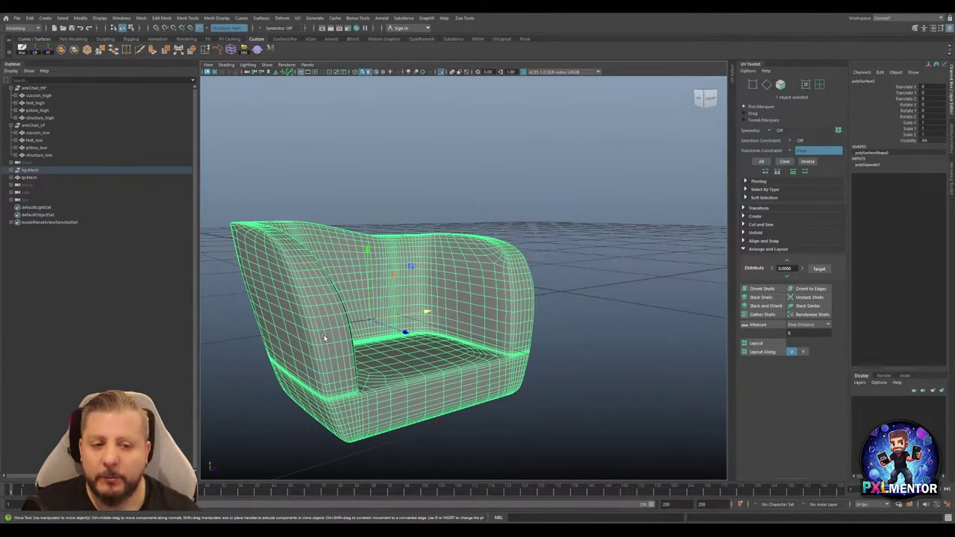
alt+drag(324, 338, 363, 305)
alt+right_drag(362, 305, 526, 312)
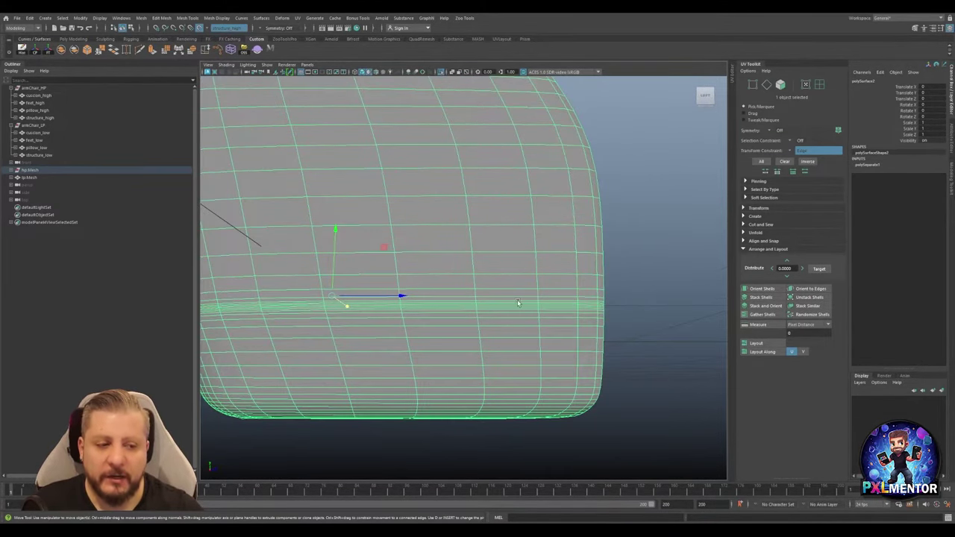
scroll(518, 299, down, 5)
alt+drag(462, 313, 403, 336)
scroll(399, 339, up, 5)
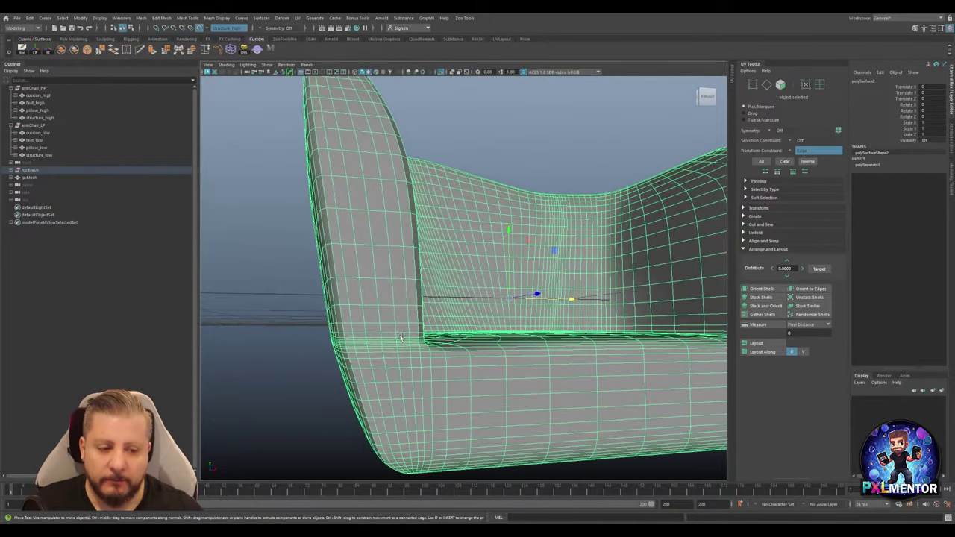
Deselect the body and view it from front, front-right and high angles
click(488, 142)
scroll(317, 340, up, 5)
scroll(406, 328, down, 5)
alt+drag(435, 324, 313, 296)
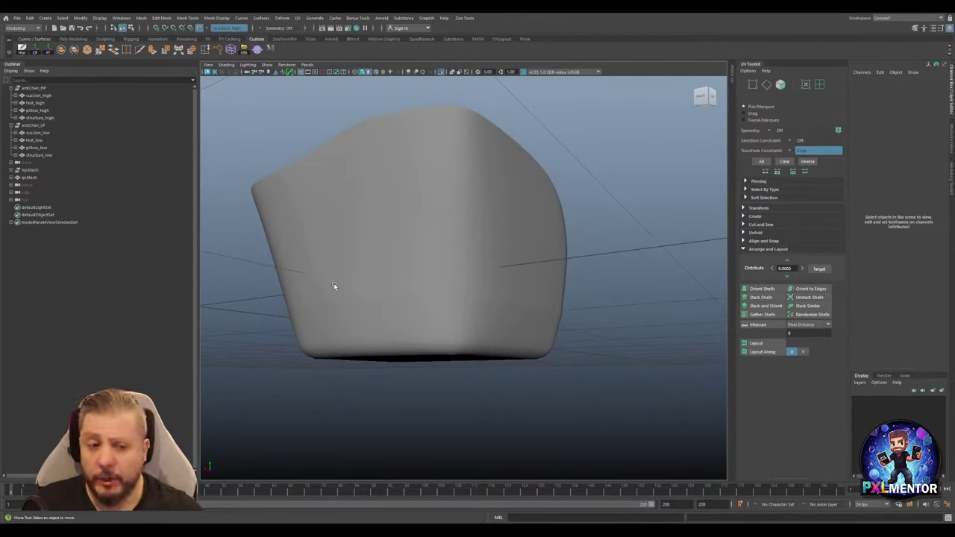
alt+drag(528, 296, 416, 291)
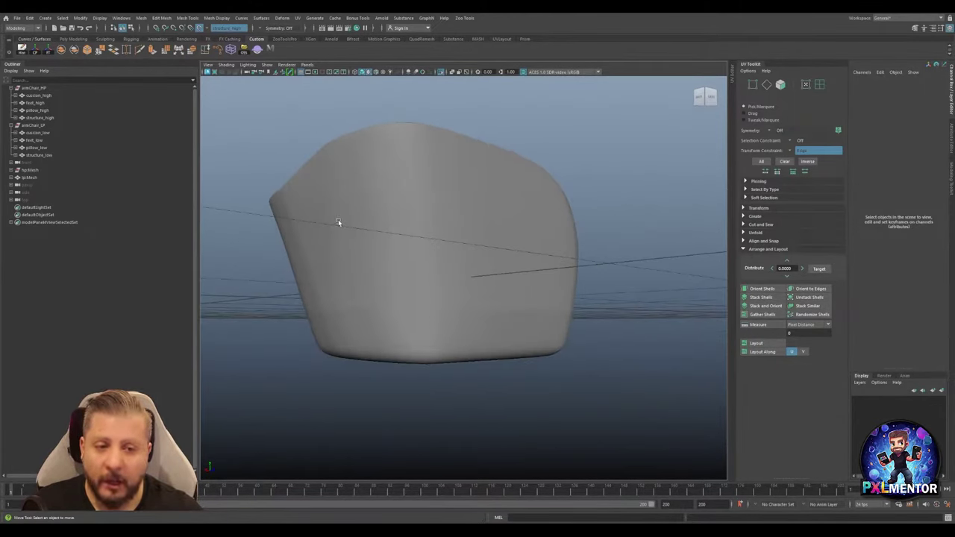
alt+drag(333, 298, 537, 226)
alt+right_drag(537, 226, 435, 247)
alt+drag(435, 247, 420, 277)
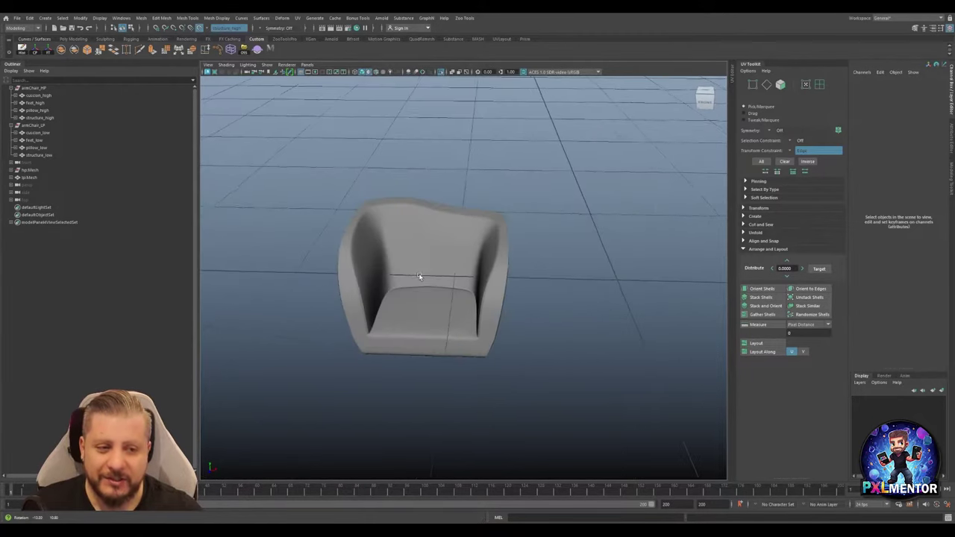
Restore all hidden chair parts, frame both armchairs frontally, and select the right chair's structure_low
click(426, 268)
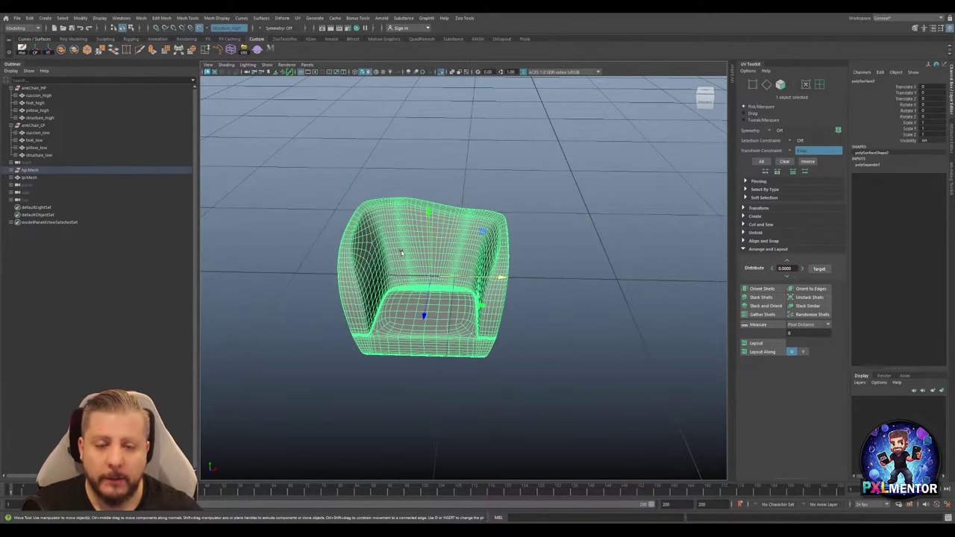
click(441, 72)
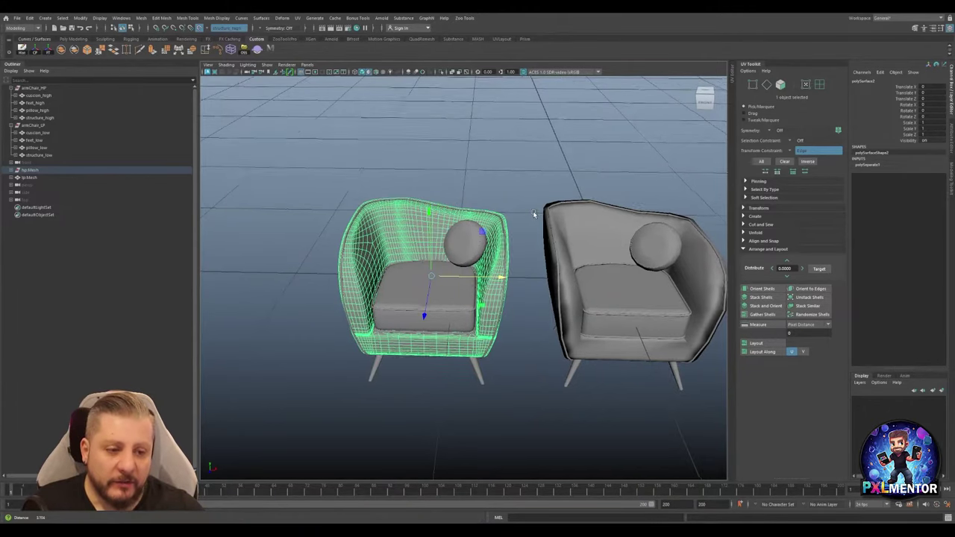
alt+right_drag(516, 224, 475, 248)
alt+middle_drag(474, 248, 349, 249)
alt+drag(349, 250, 419, 270)
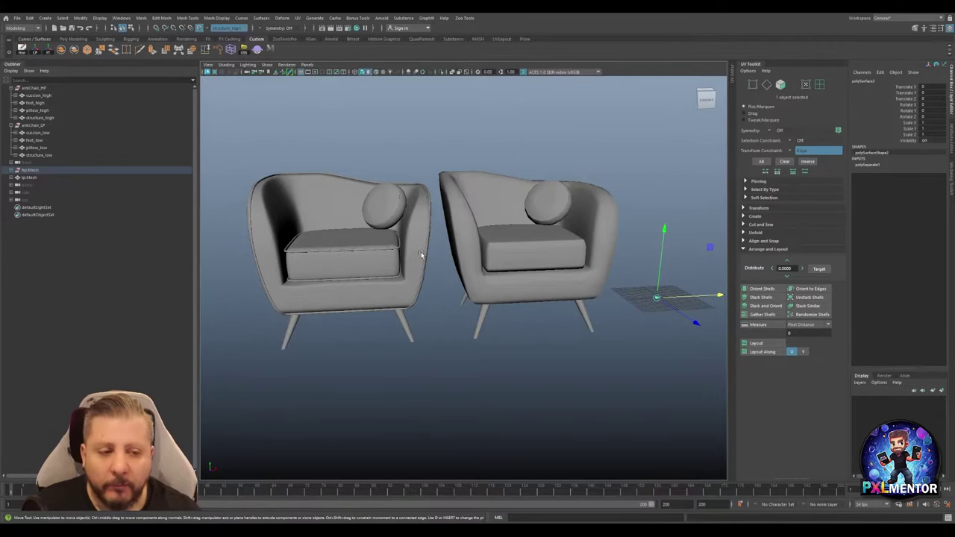
scroll(419, 247, up, 3)
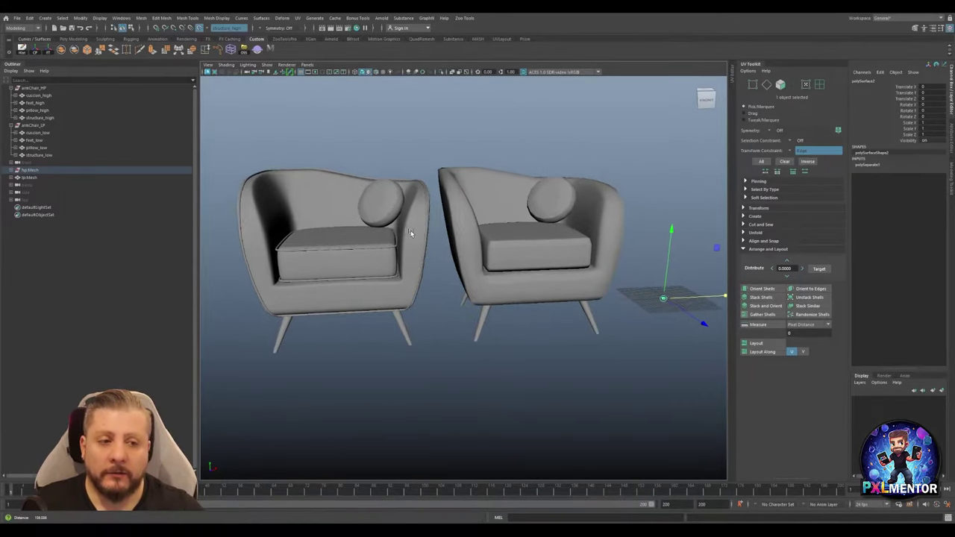
scroll(424, 242, up, 2)
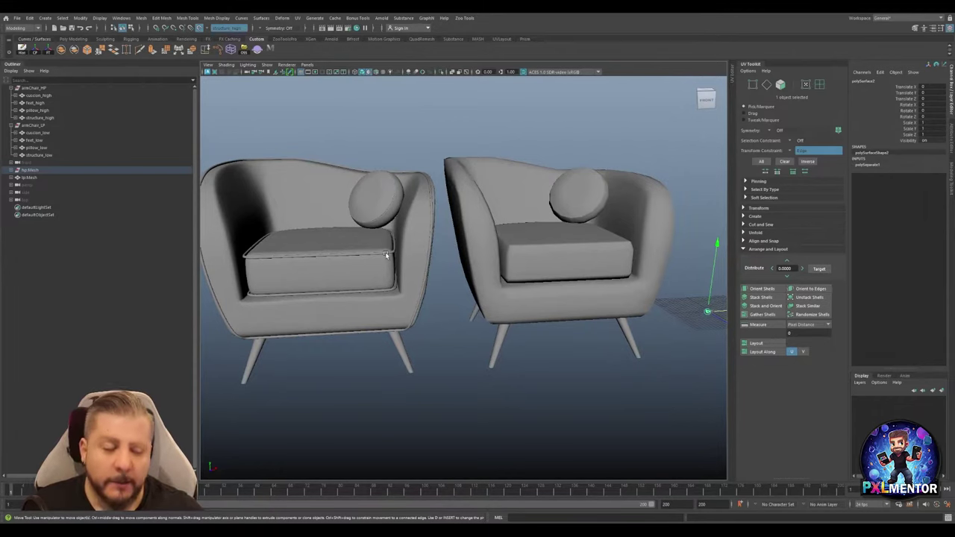
click(473, 225)
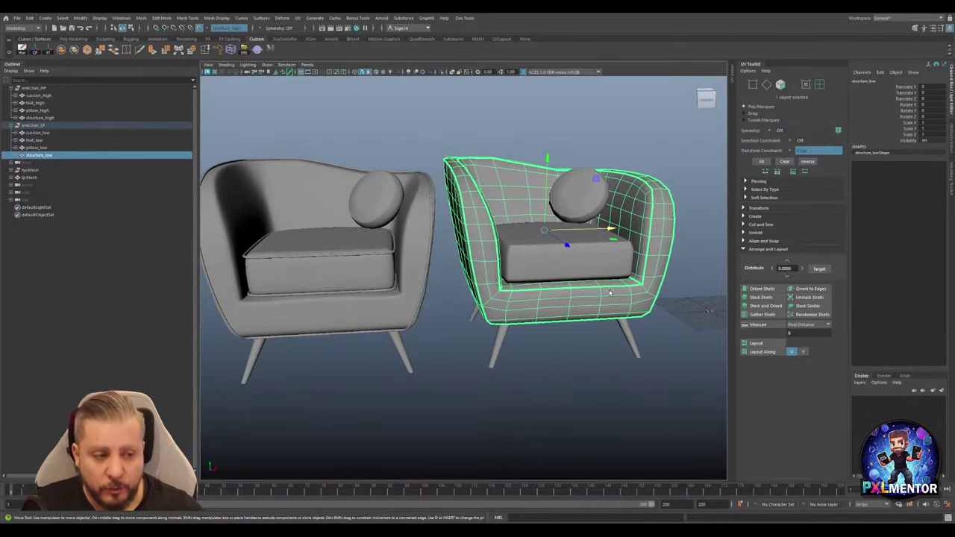
Compare the low-poly seat cushion with its high-poly match, then select structure_low and tumble around it
mouse_move(589, 275)
alt+mouse_down()
mouse_move(553, 291)
mouse_move(592, 283)
mouse_move(571, 273)
alt+mouse_up()
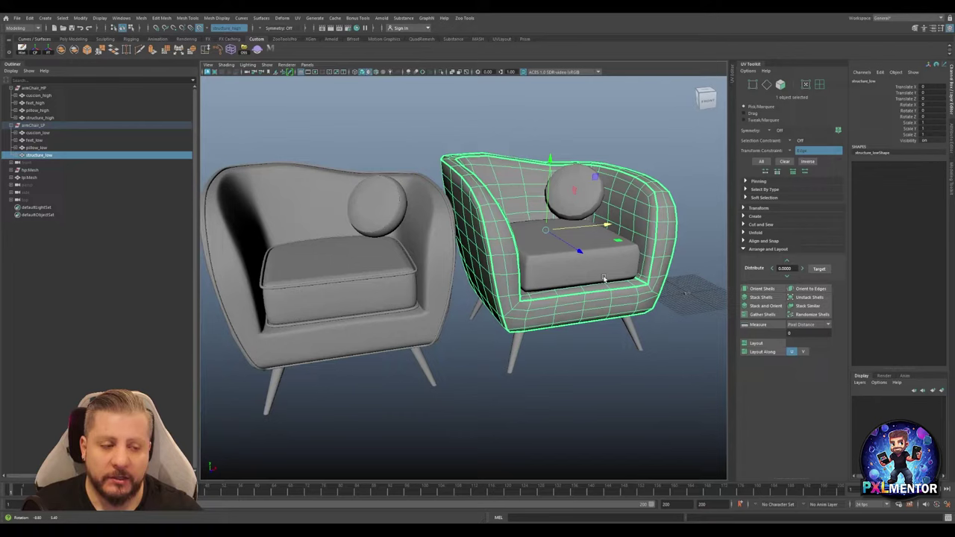
click(562, 265)
alt+drag(592, 183, 582, 291)
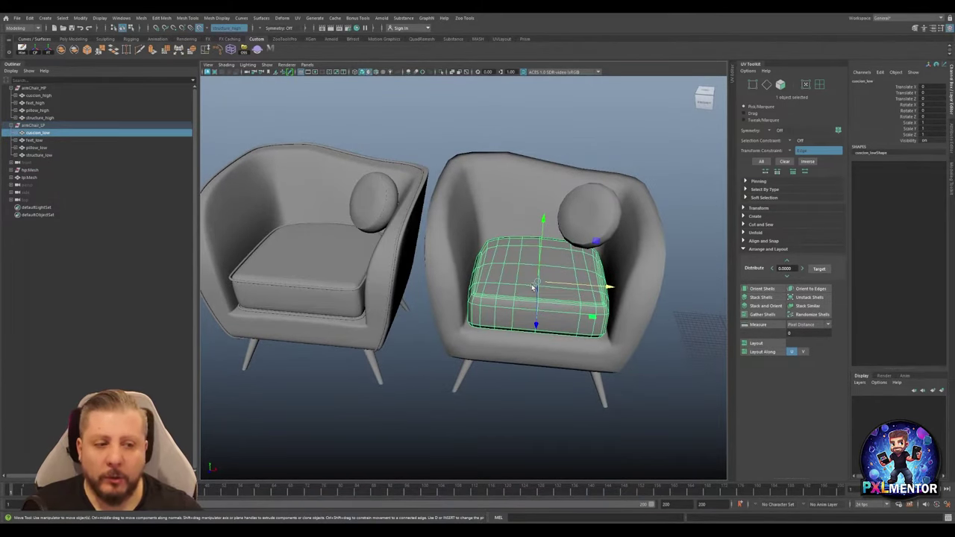
key(ctrl+z)
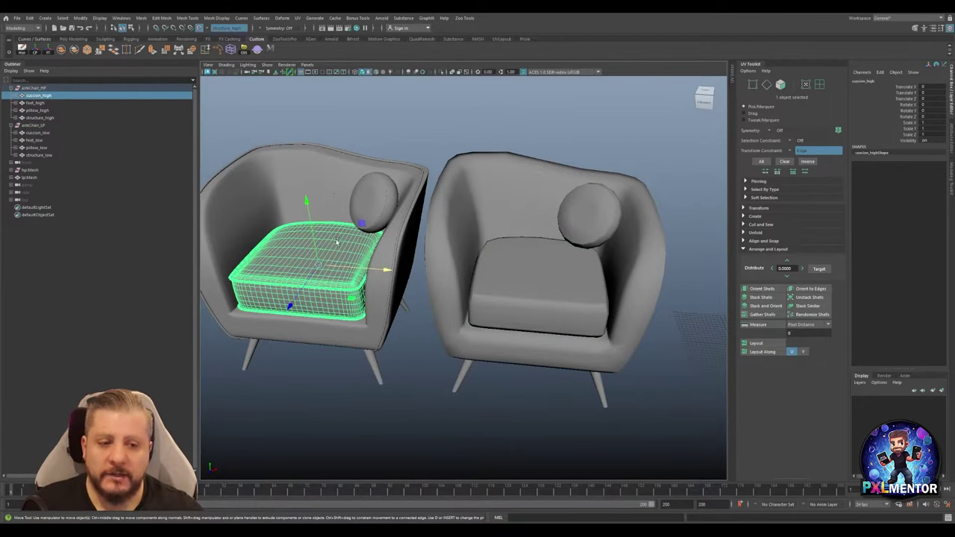
key(shift+z)
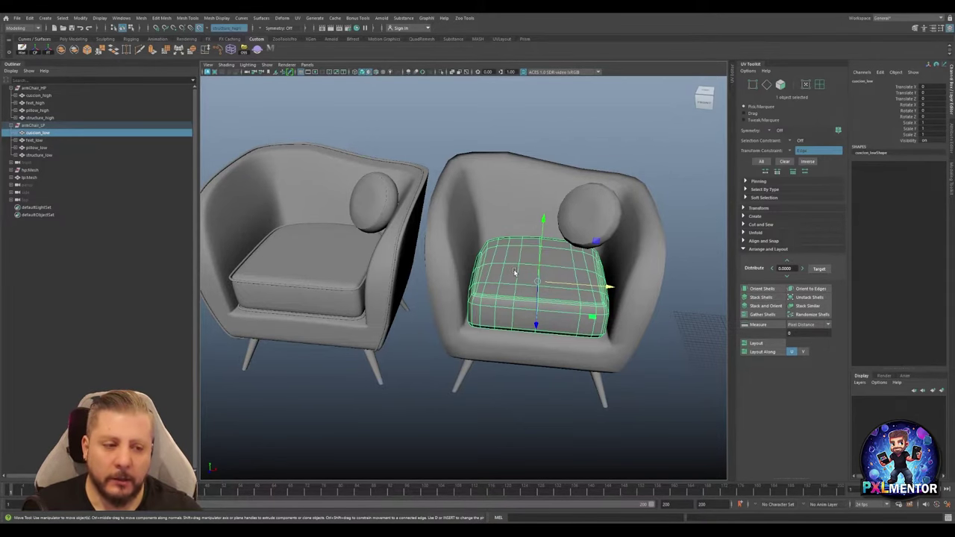
click(500, 187)
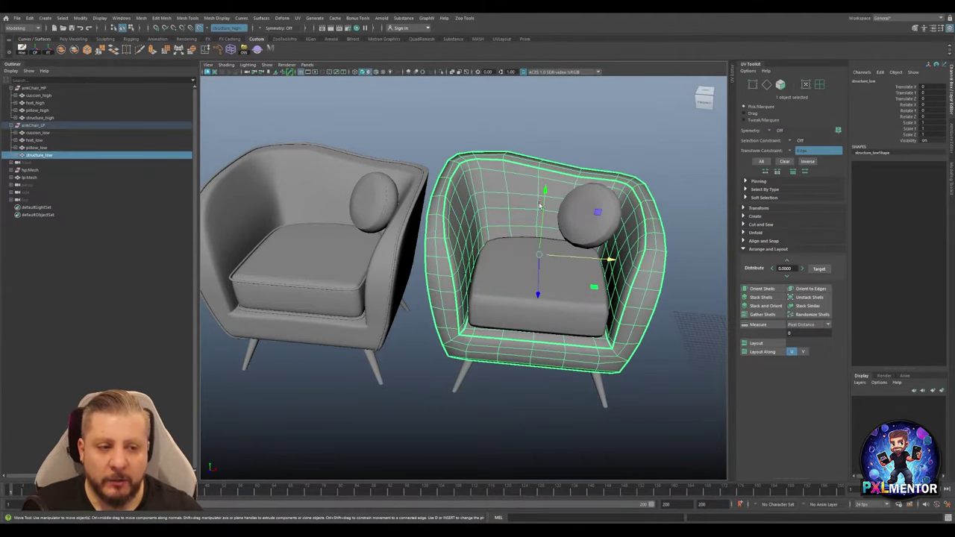
mouse_move(541, 207)
alt+mouse_down()
mouse_move(453, 197)
mouse_move(560, 185)
mouse_move(556, 153)
mouse_move(550, 200)
alt+mouse_up()
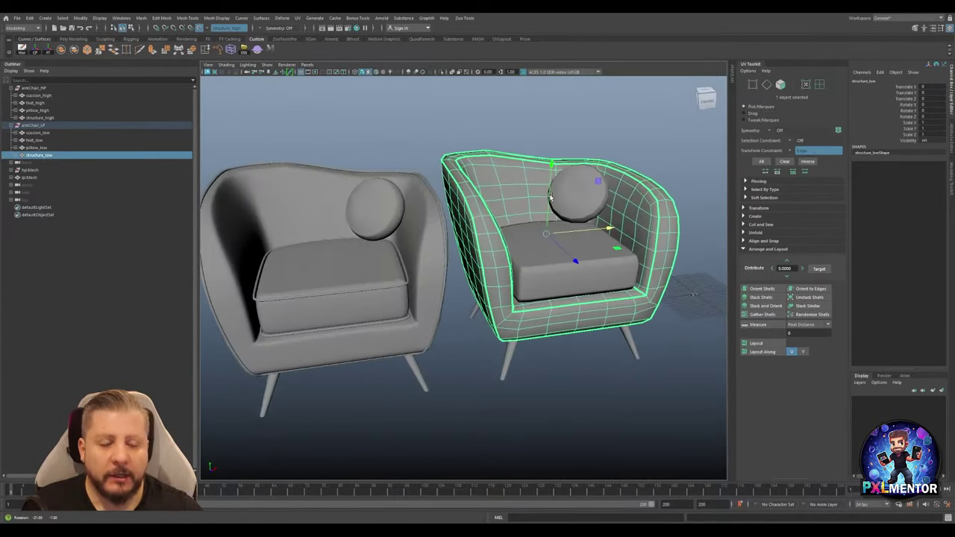
Show the UV Editor beside the viewport, clear the selection, and select the whole middle chair
key(ctrl+shift+u)
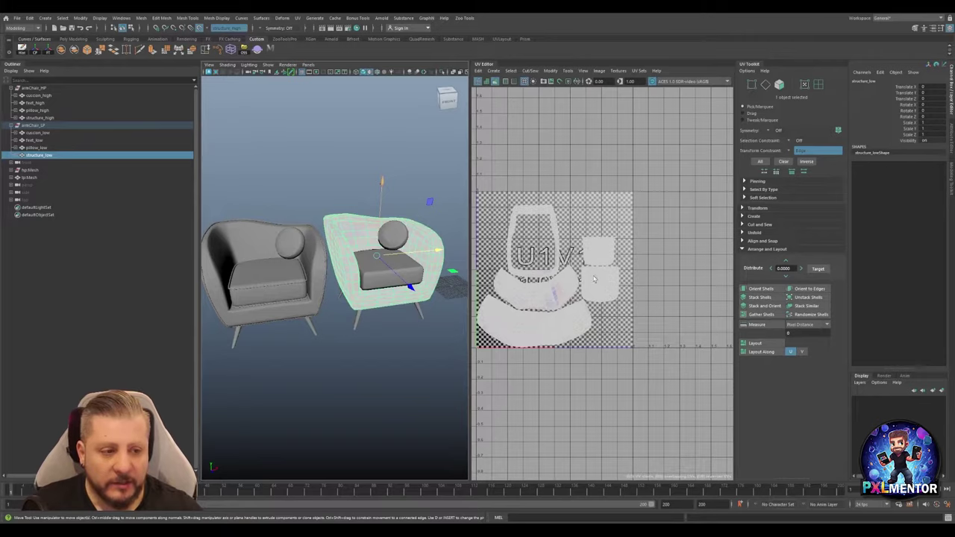
scroll(535, 319, up, 5)
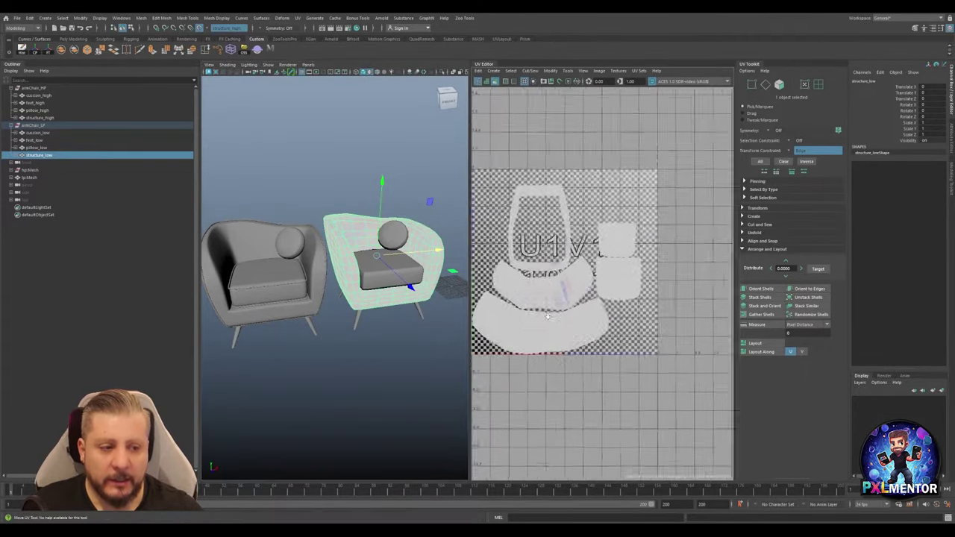
scroll(535, 370, down, 5)
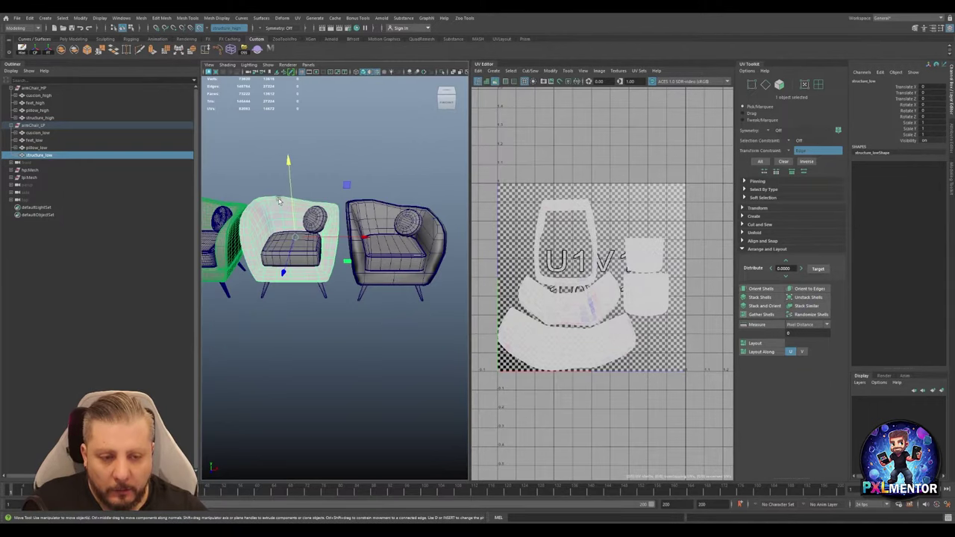
click(324, 153)
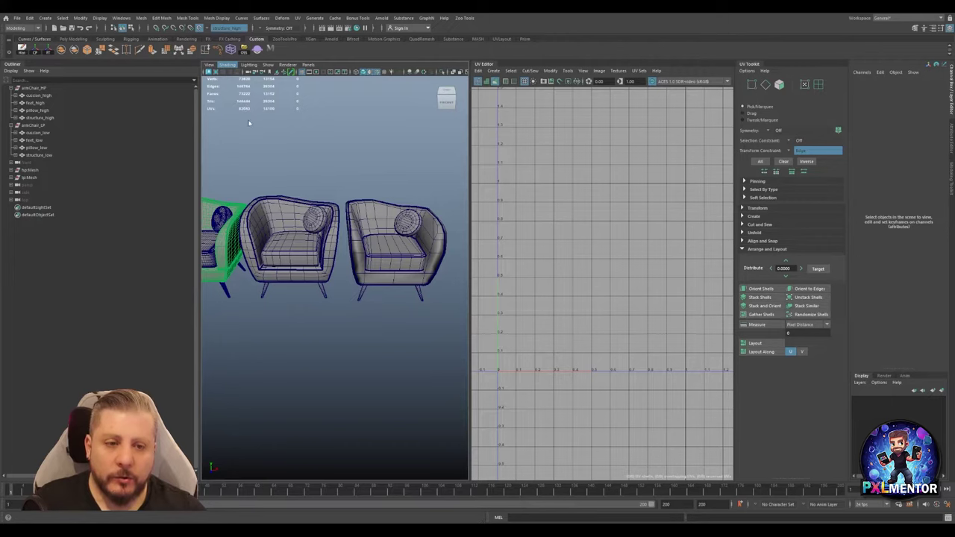
key(ctrl+z)
scroll(363, 178, down, 3)
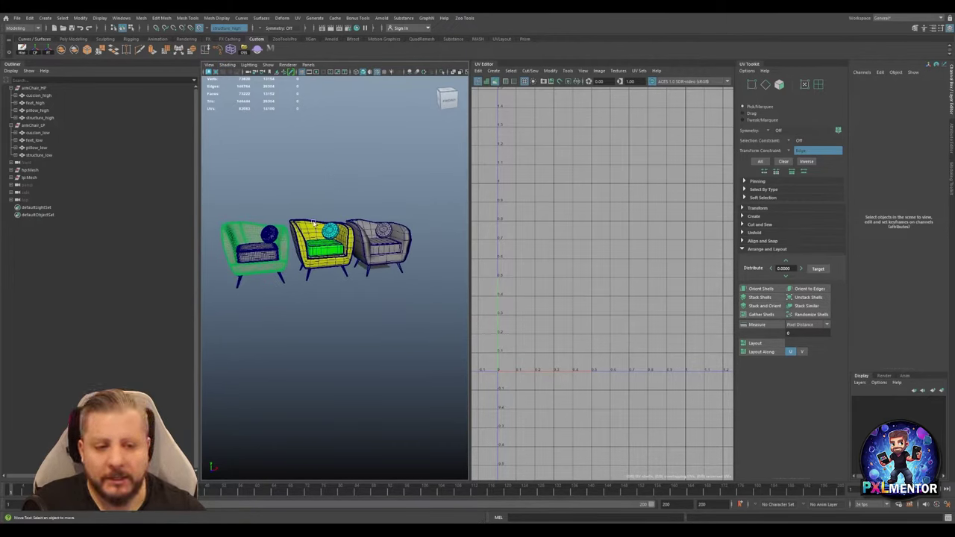
scroll(320, 246, up, 4)
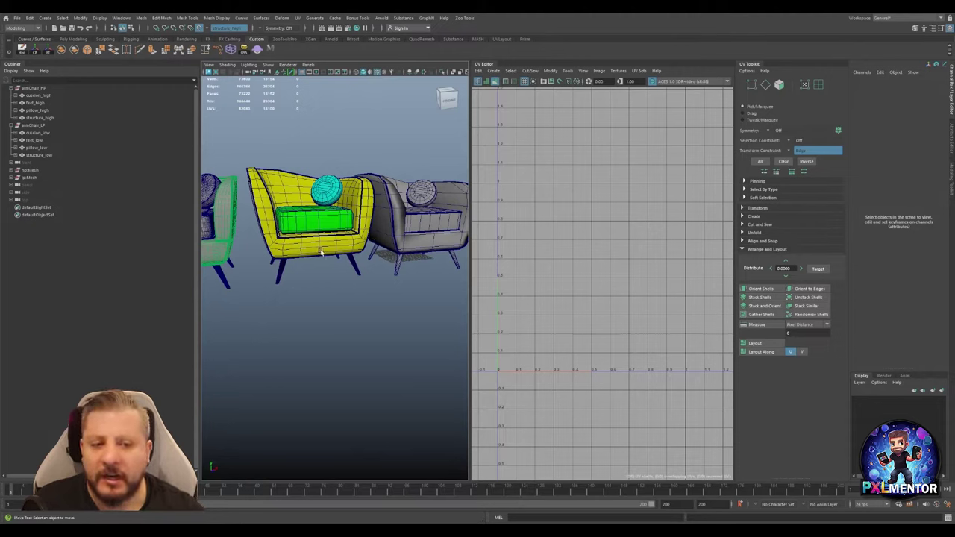
scroll(321, 254, up, 5)
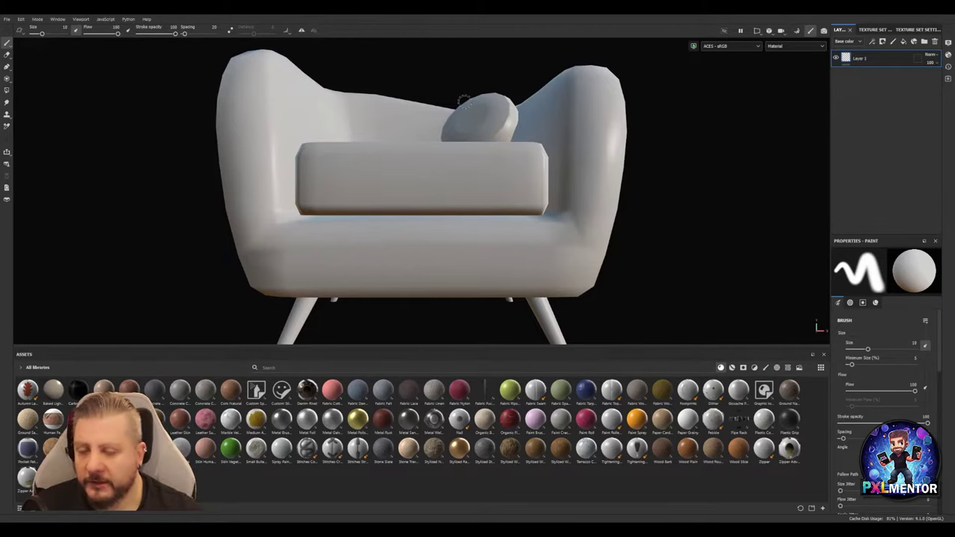
Switch Substance 3D Painter from painting mode to baking mode
click(797, 31)
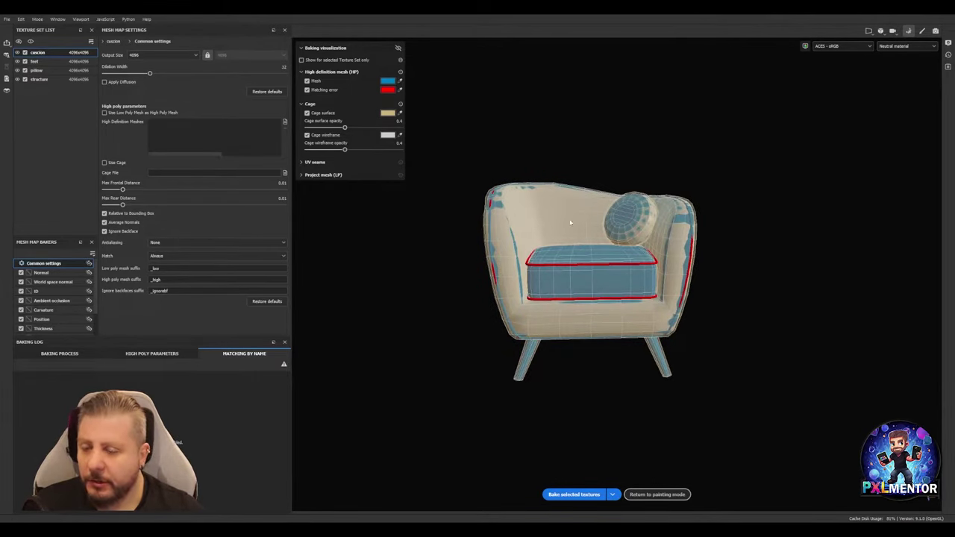
Set Max Frontal Distance to 0.0217 and orbit to check the cage from the front
scroll(570, 223, up, 5)
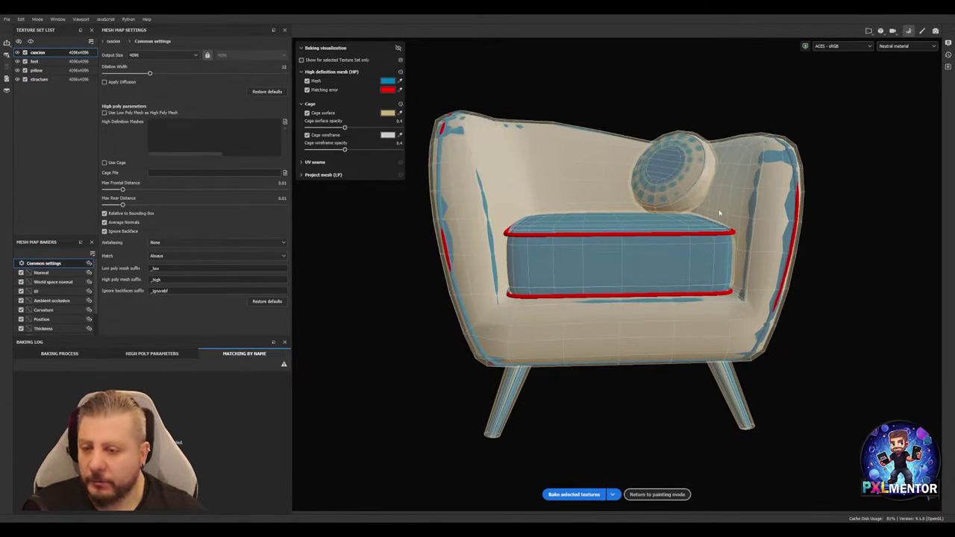
alt+drag(719, 213, 661, 244)
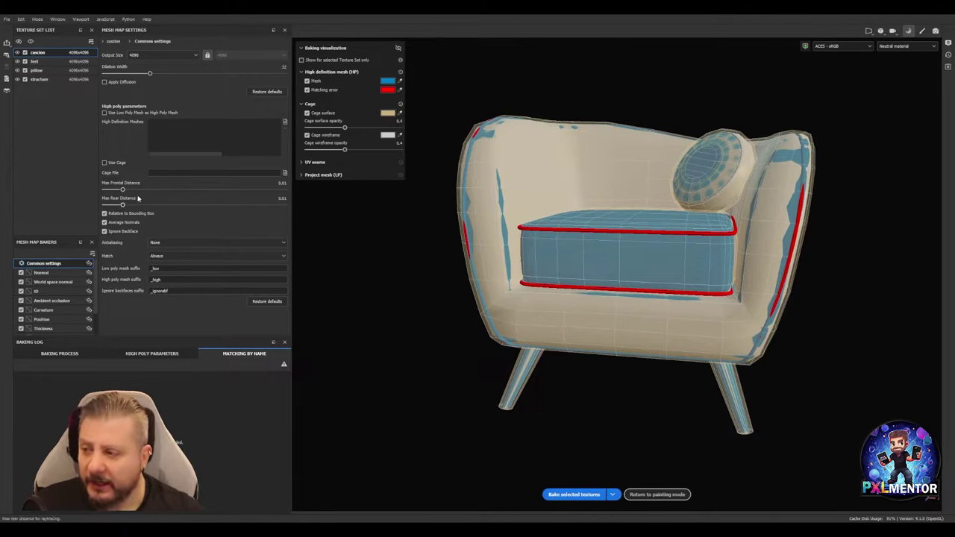
drag(122, 190, 131, 191)
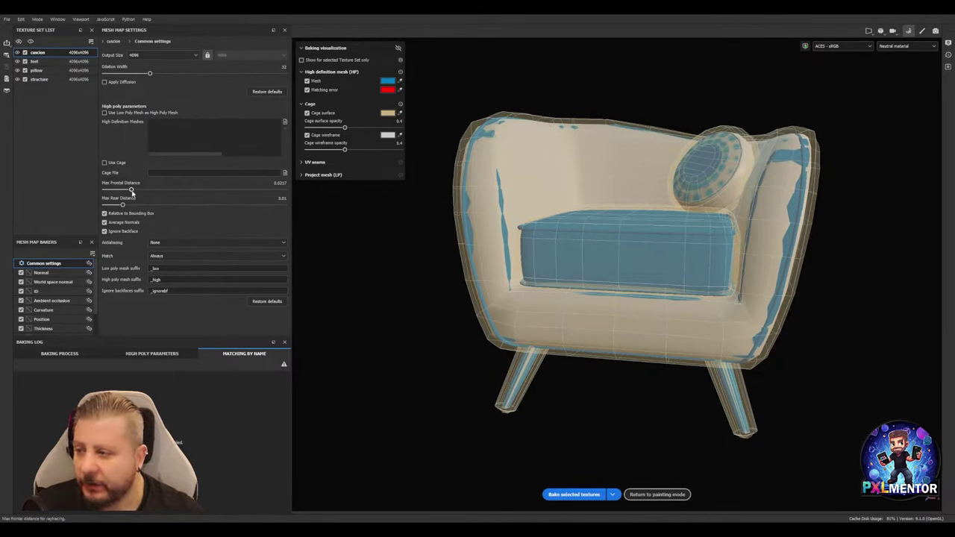
click(131, 191)
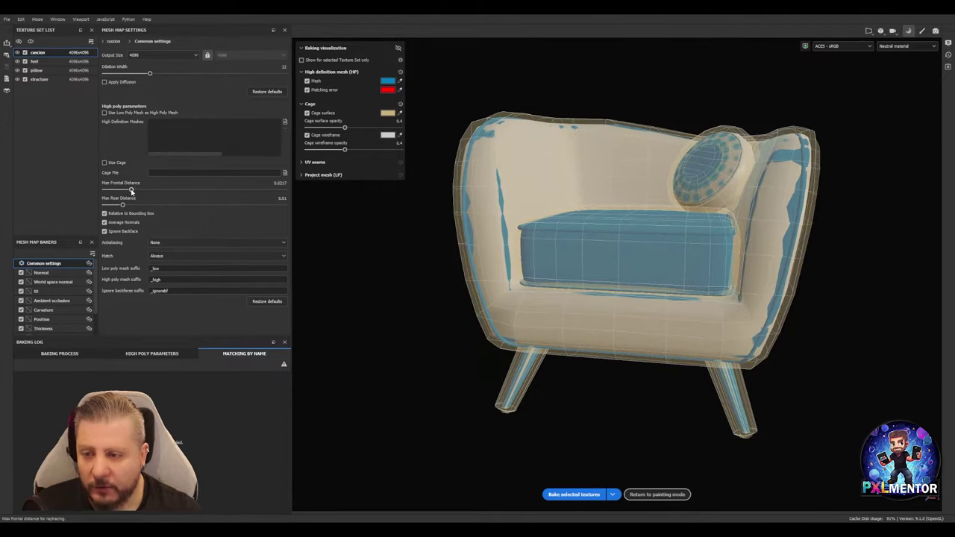
alt+drag(739, 171, 773, 168)
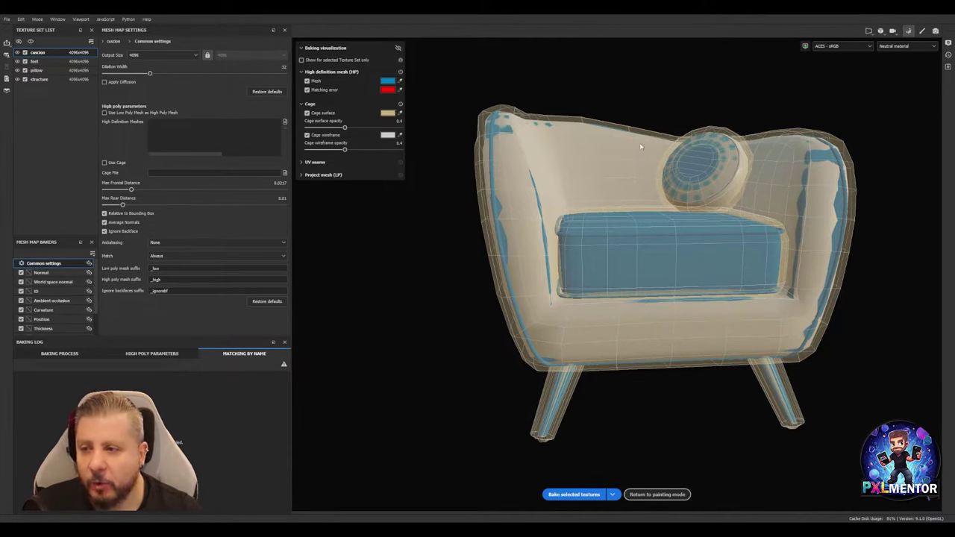
alt+drag(569, 139, 462, 111)
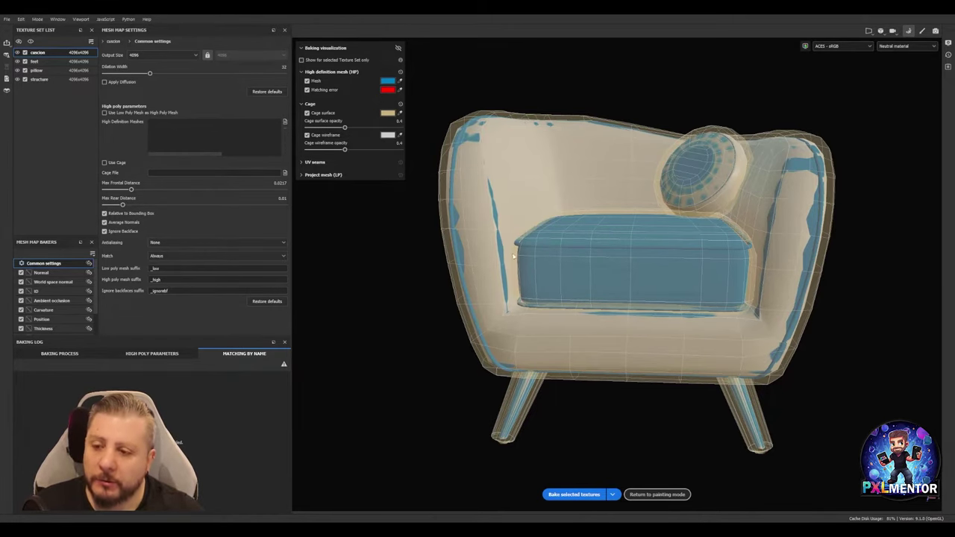
alt+drag(759, 265, 717, 173)
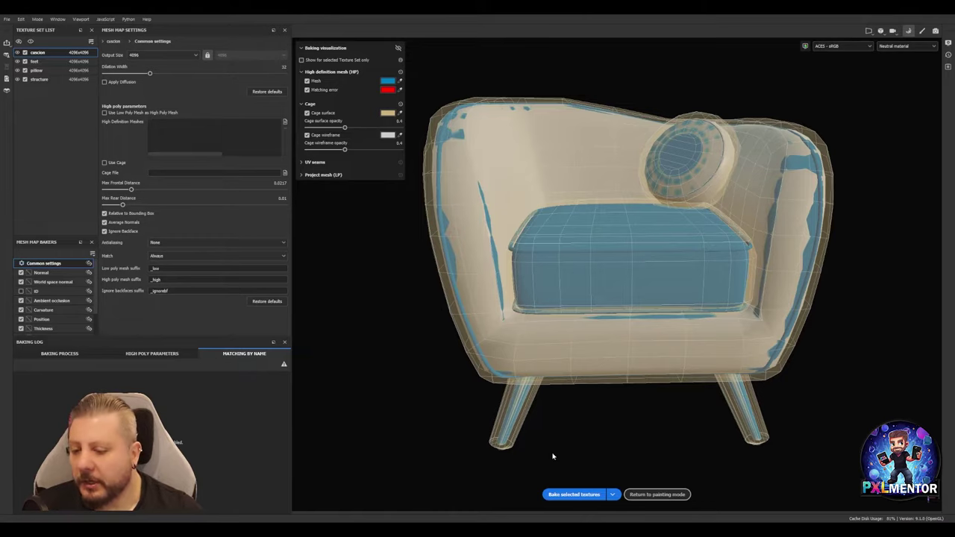
Bake the selected texture sets, then hide the cage and high-poly overlay
click(562, 496)
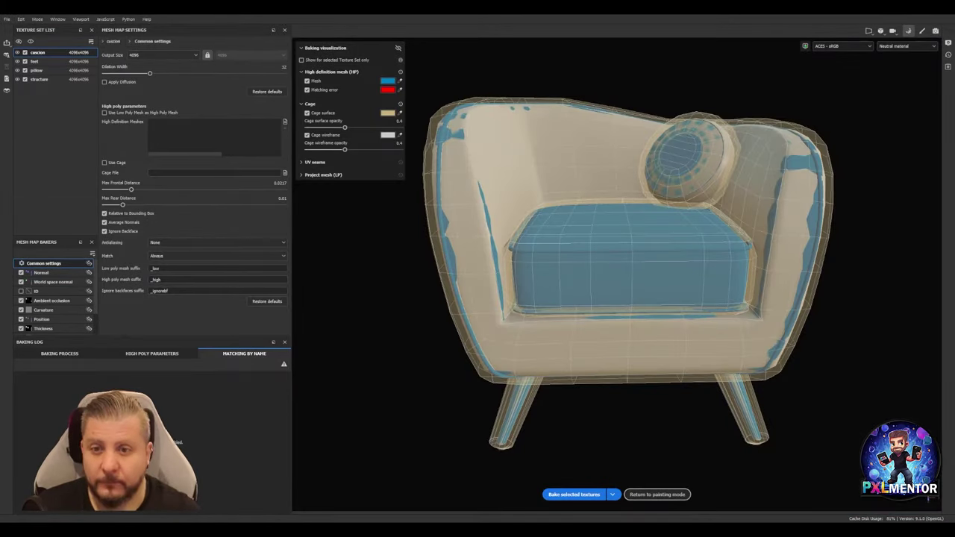
click(397, 48)
alt+drag(670, 115, 454, 113)
Orbit the baked chair's front, sides and back, then re-enable the cage and high-poly overlay
alt+drag(673, 187, 629, 205)
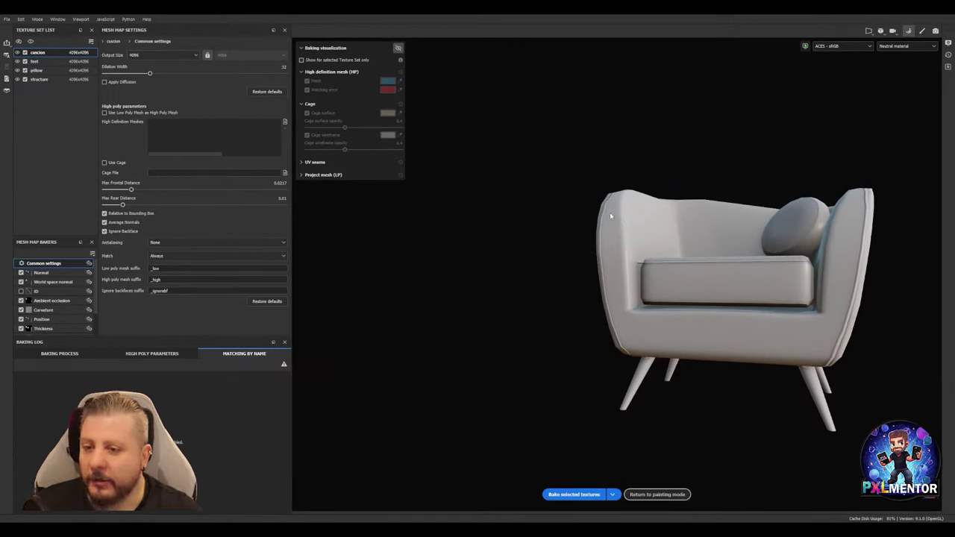
alt+drag(858, 310, 471, 205)
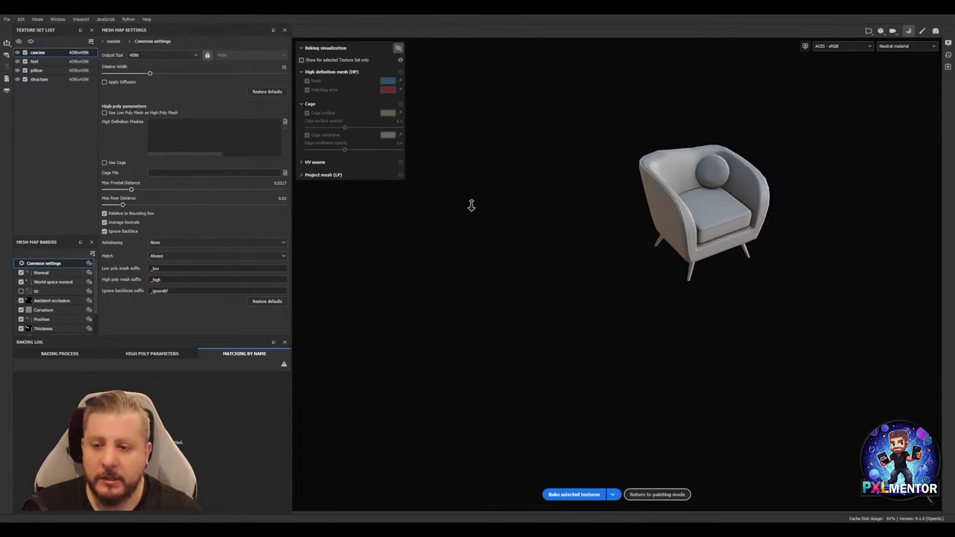
alt+drag(651, 244, 589, 210)
alt+drag(746, 210, 769, 268)
mouse_move(770, 269)
shift+right_down()
mouse_move(772, 249)
mouse_move(740, 244)
mouse_move(759, 243)
mouse_move(756, 251)
shift+right_up()
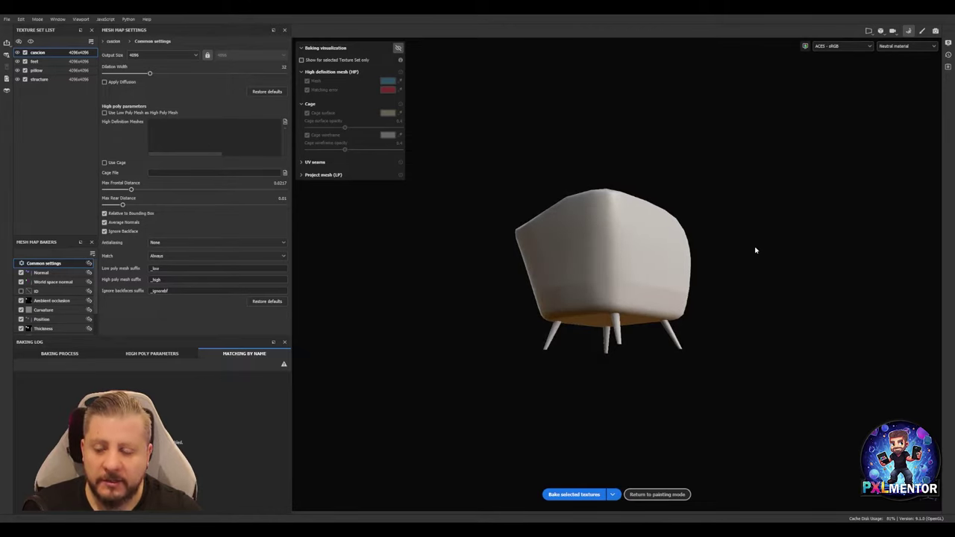
alt+drag(759, 276, 694, 298)
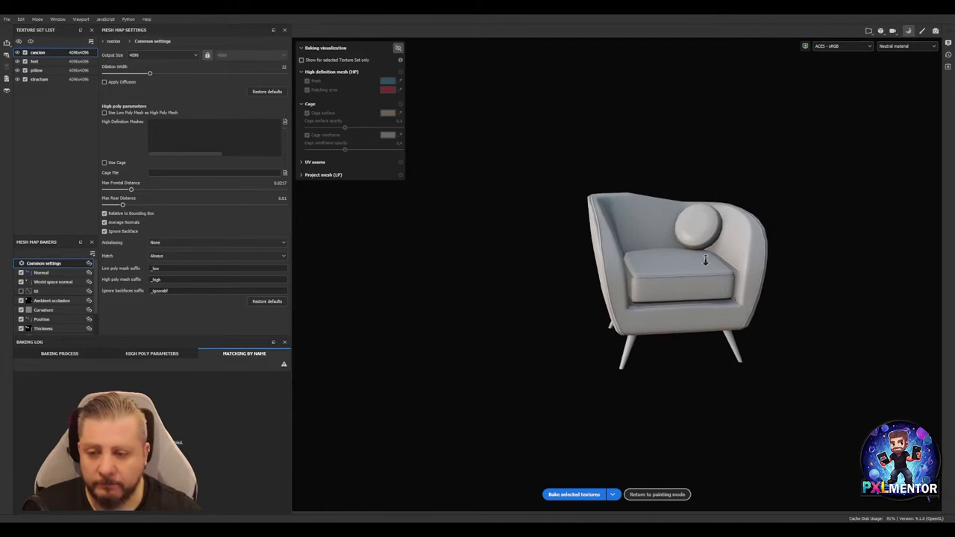
scroll(636, 316, up, 6)
alt+drag(635, 316, 595, 296)
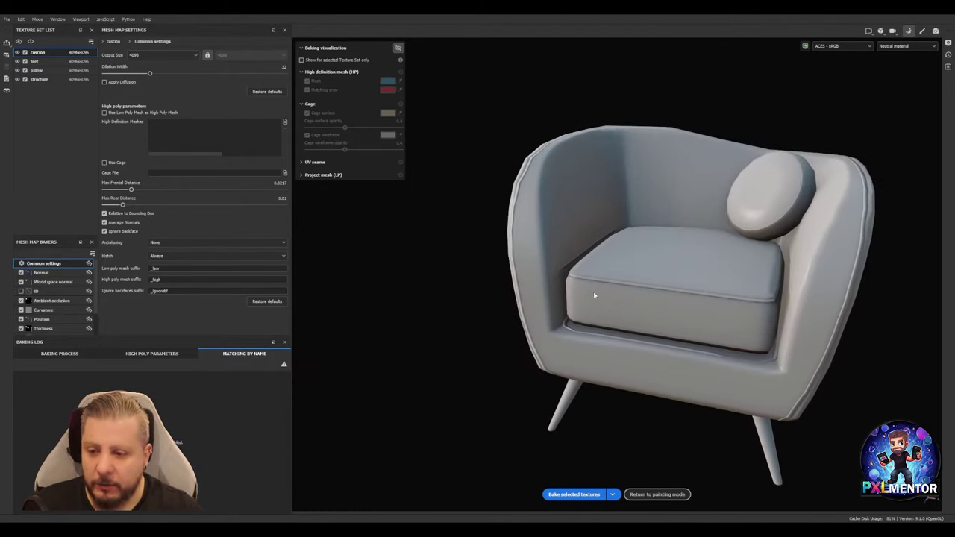
alt+drag(736, 364, 755, 304)
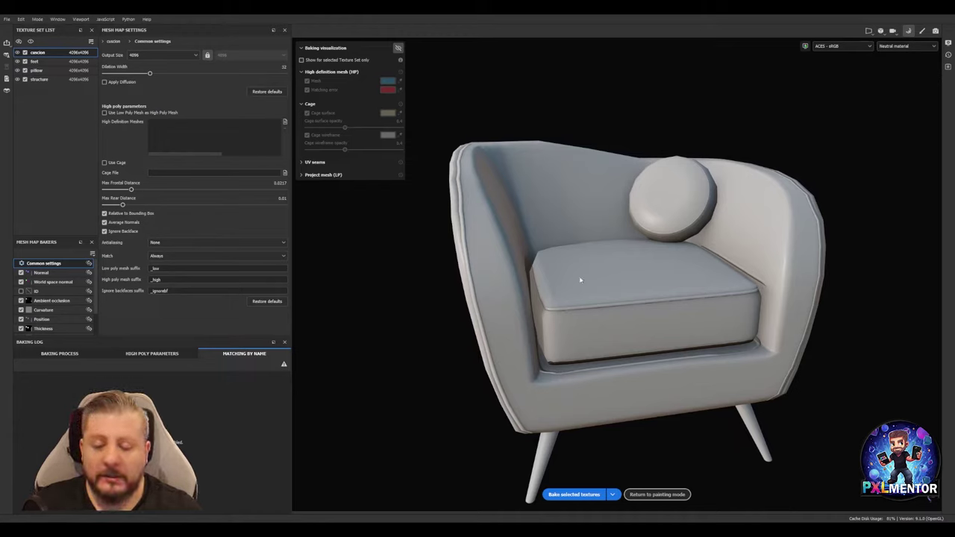
click(398, 48)
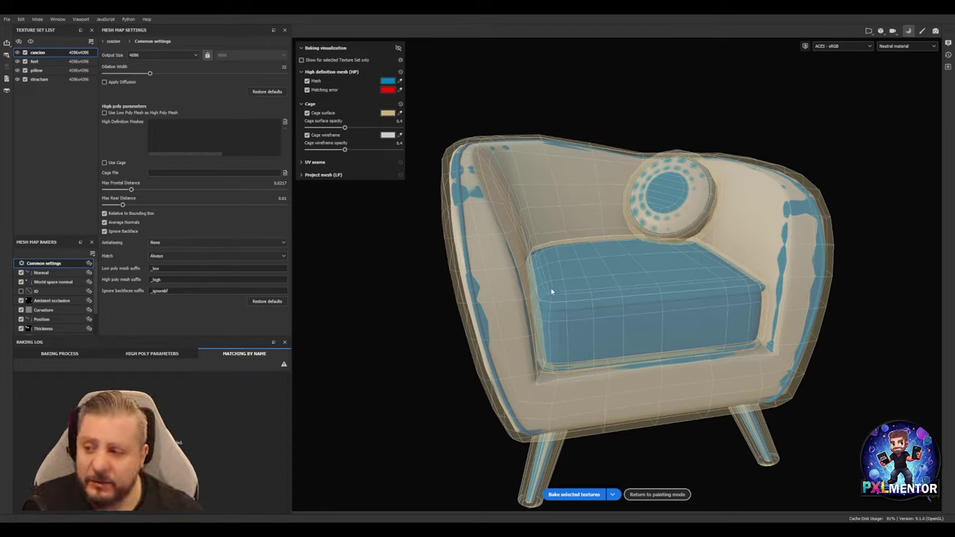
Set the mesh Match option to By Mesh Name
click(195, 257)
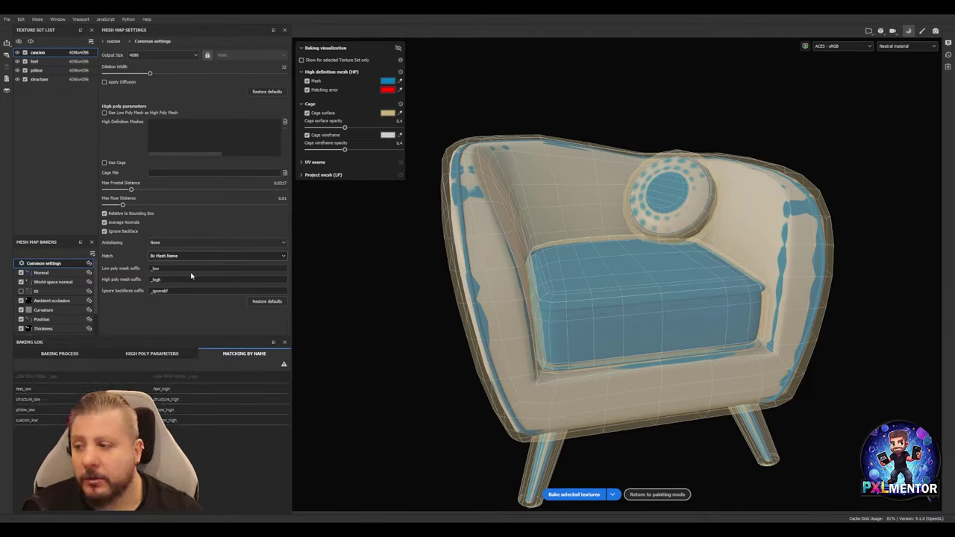
click(193, 277)
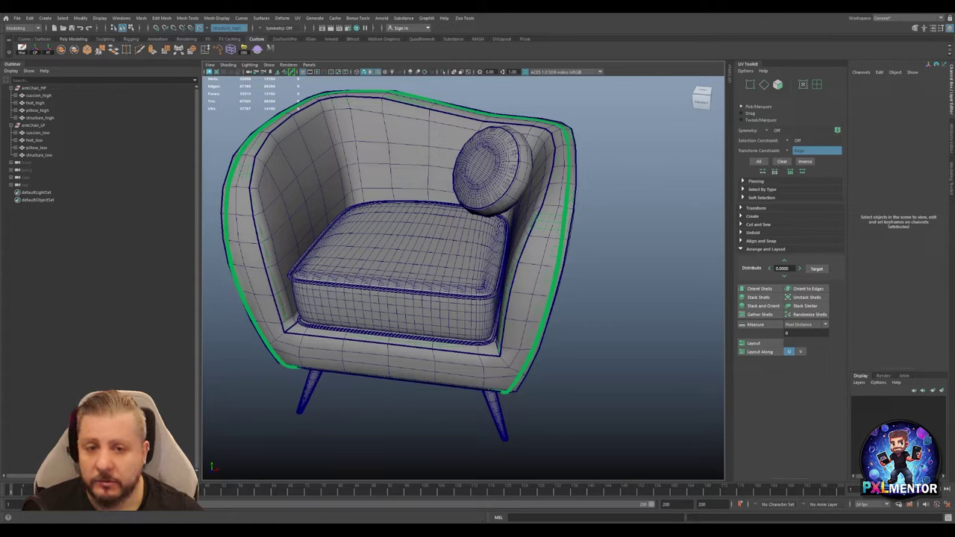
Select cushion_low in Maya's Outliner to verify its low-poly naming
click(37, 132)
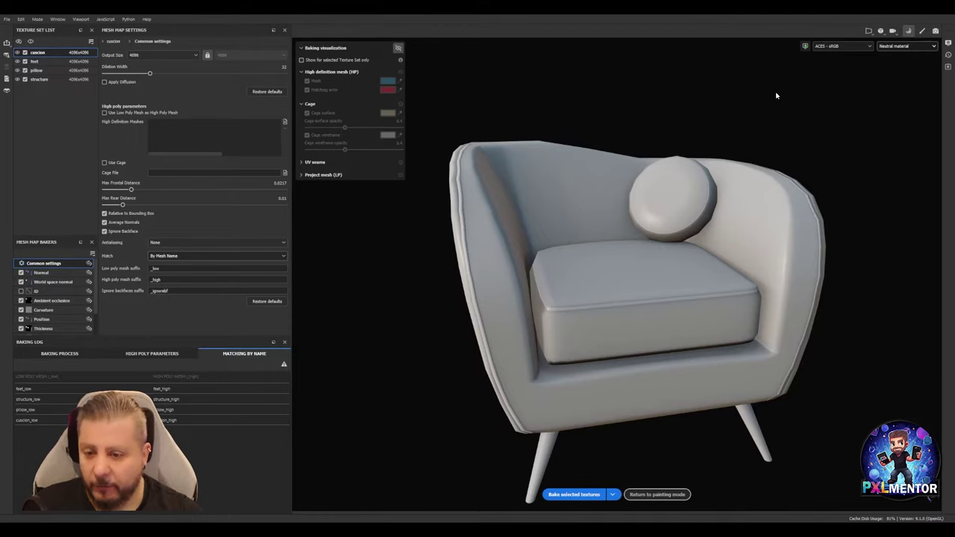
Cycle the chair through its baked Normal, AO, Position, Thickness and empty ID maps
mouse_move(776, 95)
alt+mouse_down()
mouse_move(789, 112)
mouse_move(700, 117)
mouse_move(784, 119)
mouse_move(800, 276)
alt+mouse_up()
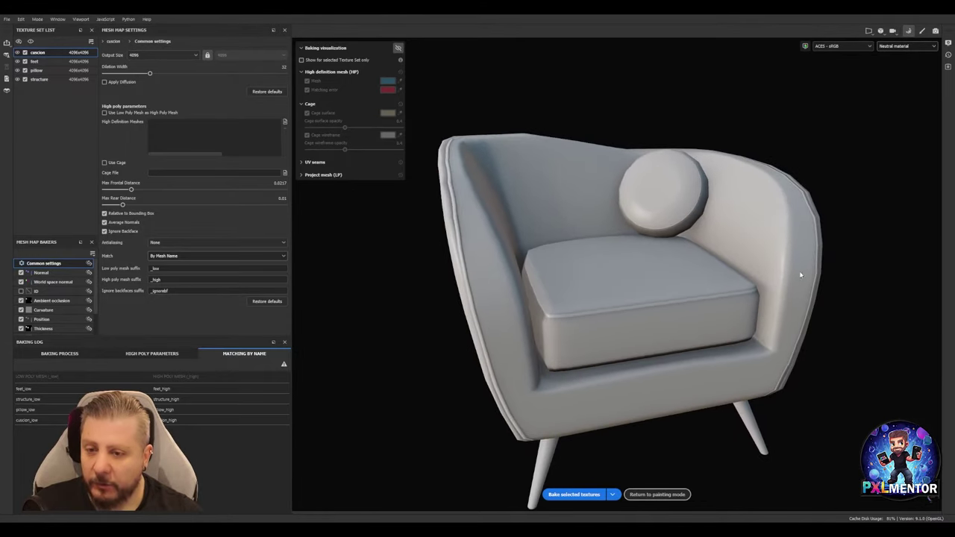
alt+right_drag(755, 240, 514, 228)
alt+drag(514, 228, 568, 209)
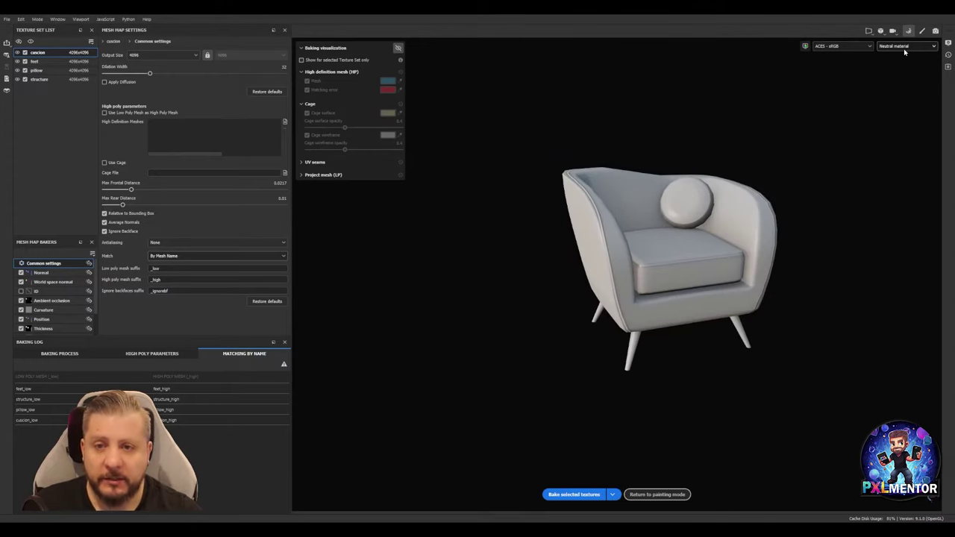
key(b)
alt+drag(791, 158, 660, 226)
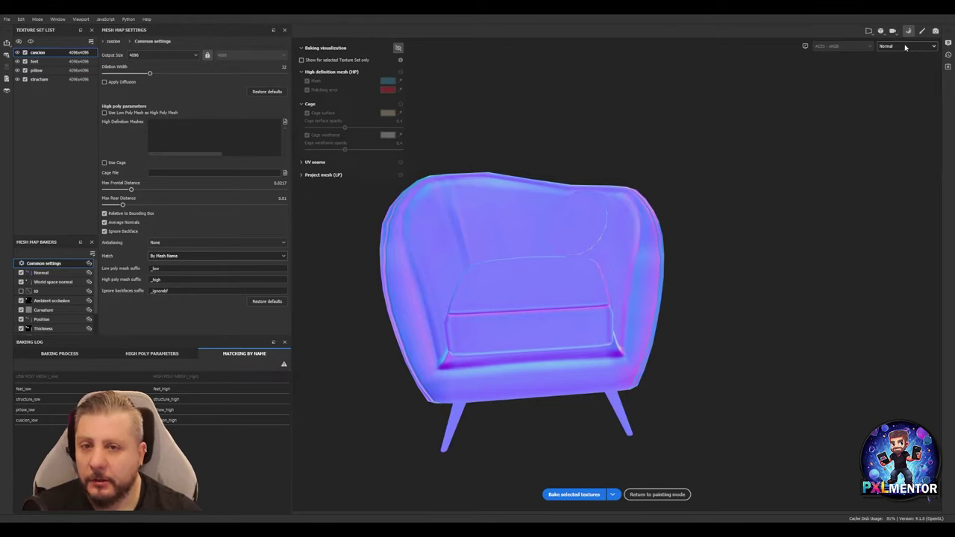
key(b)
key(b)
key(b)
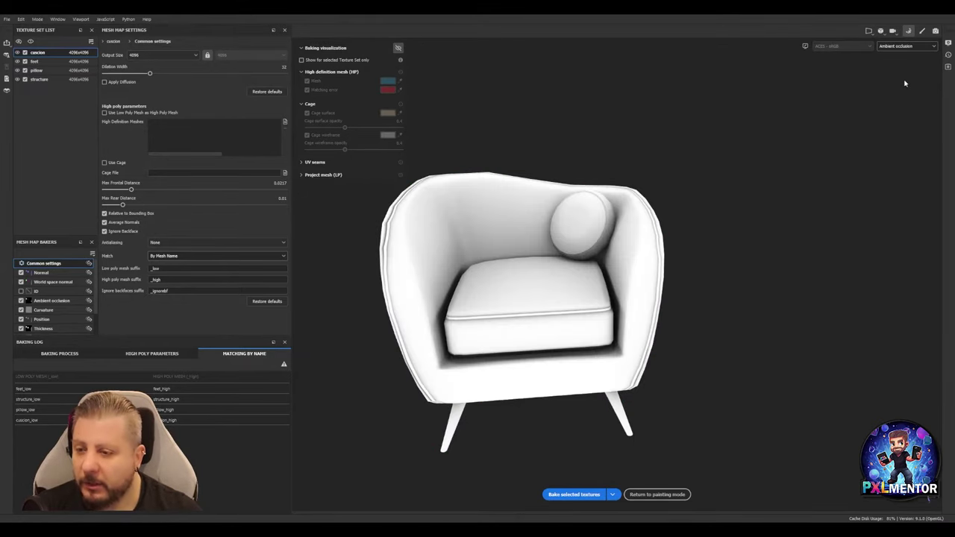
key(b)
key(b)
key(b)
key(b)
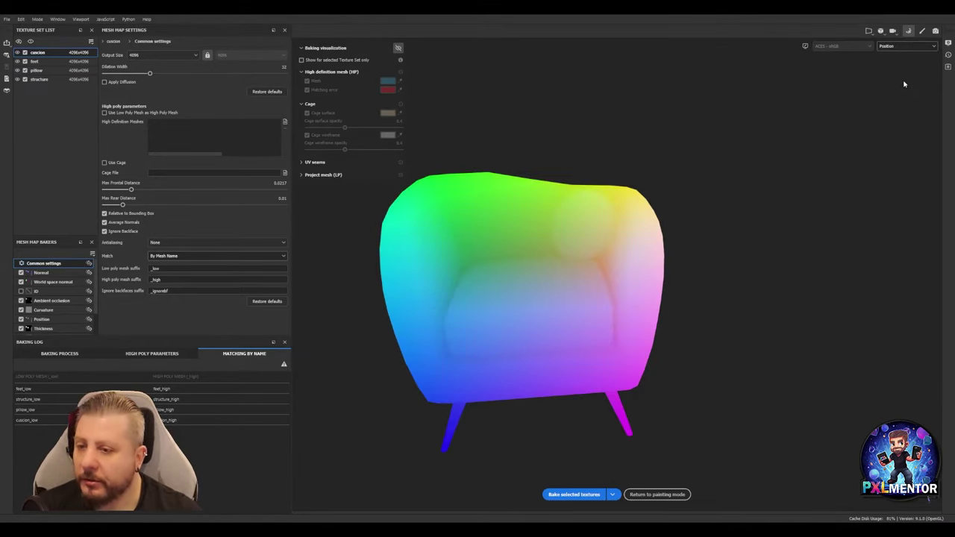
key(b)
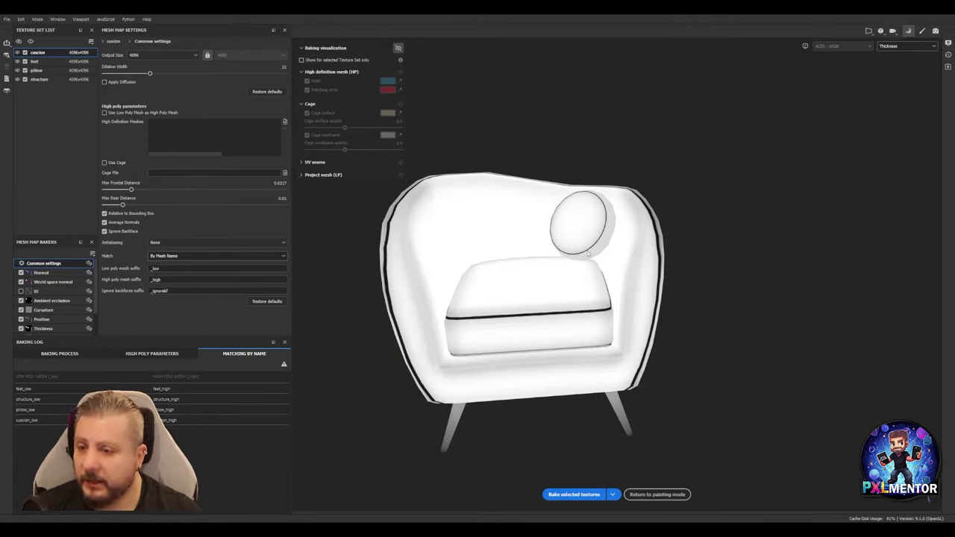
key(b)
key(shift+b)
key(shift+b)
key(shift+b)
key(shift+b)
key(shift+b)
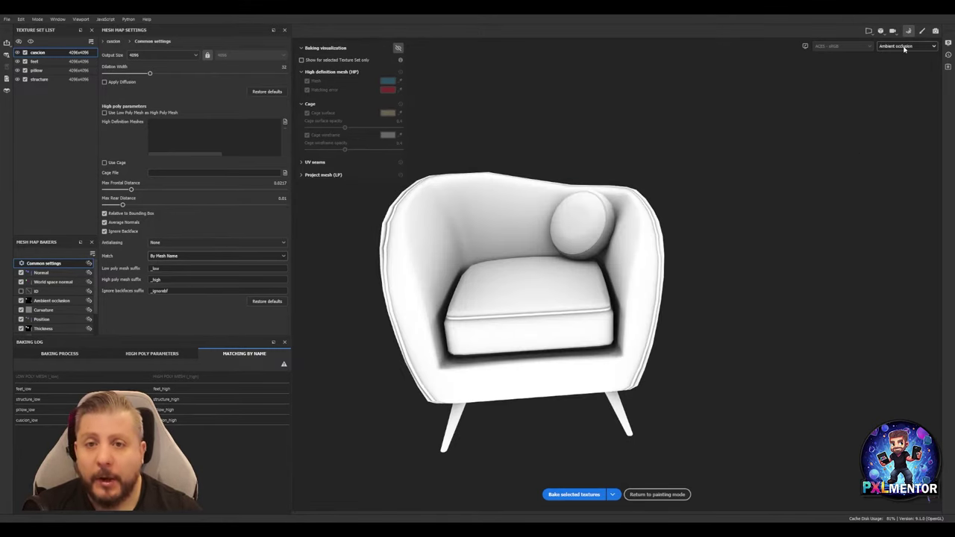
Disable the Normal, World space normal, AO, Curvature, Position and Thickness bakers, leaving only ID
click(21, 272)
click(21, 282)
click(21, 301)
click(21, 310)
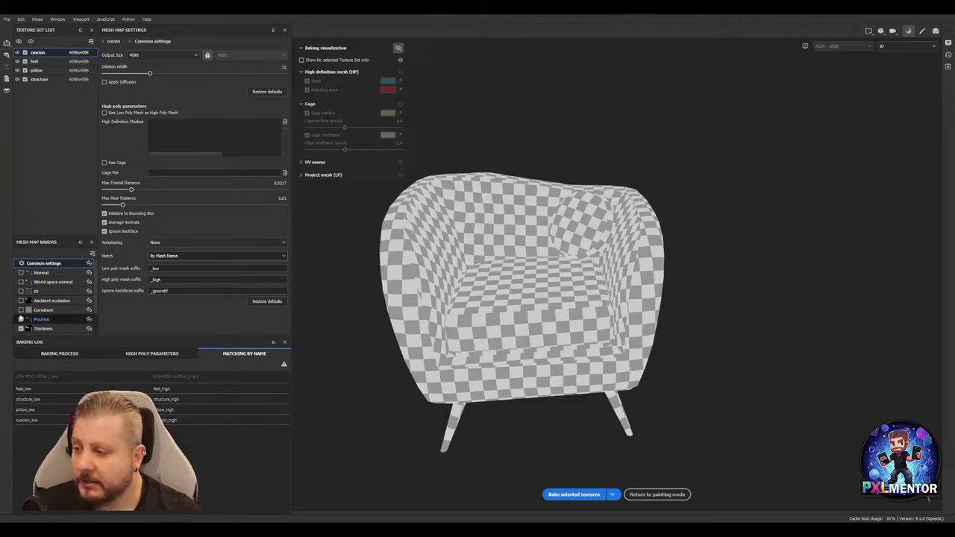
click(21, 320)
click(20, 328)
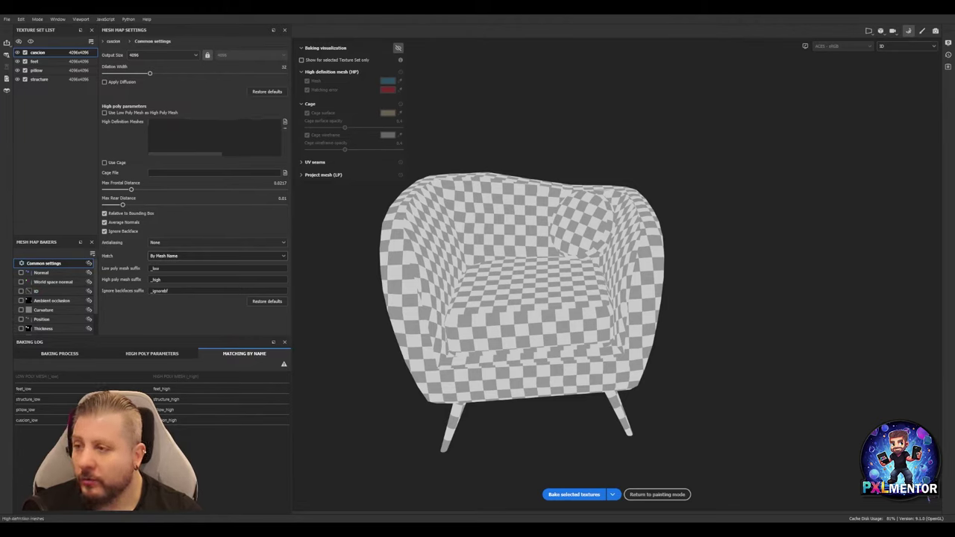
click(20, 291)
Bake the ID map with Color Source set to Material Color, then return to painting
click(85, 273)
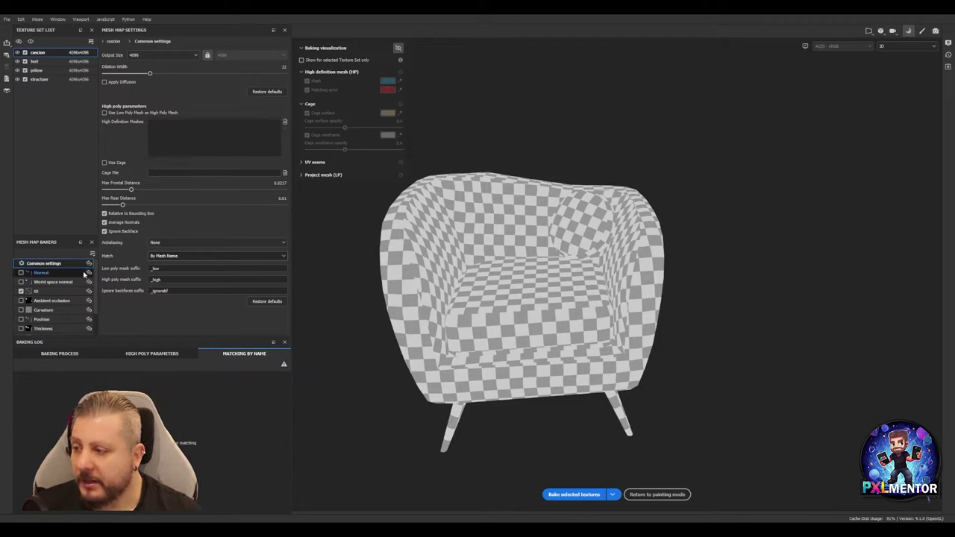
click(90, 265)
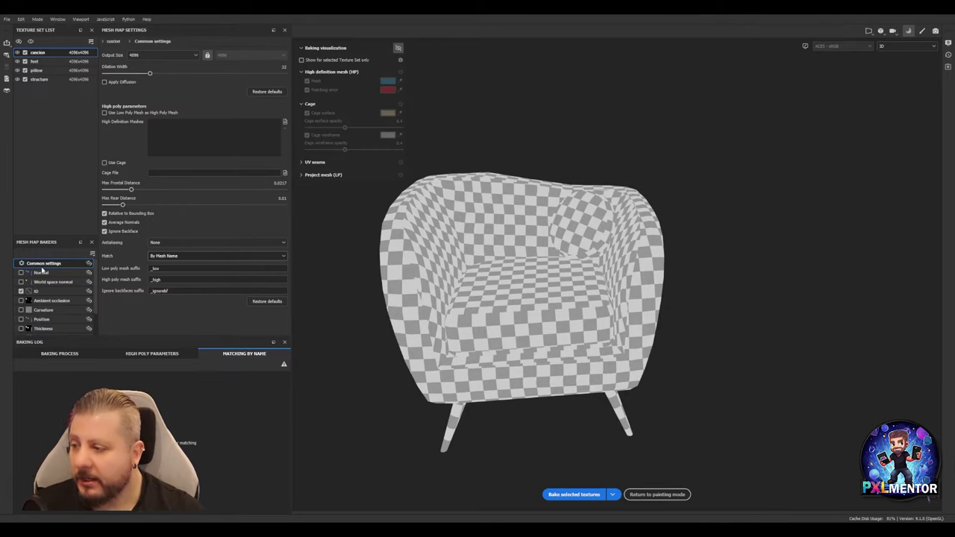
click(36, 291)
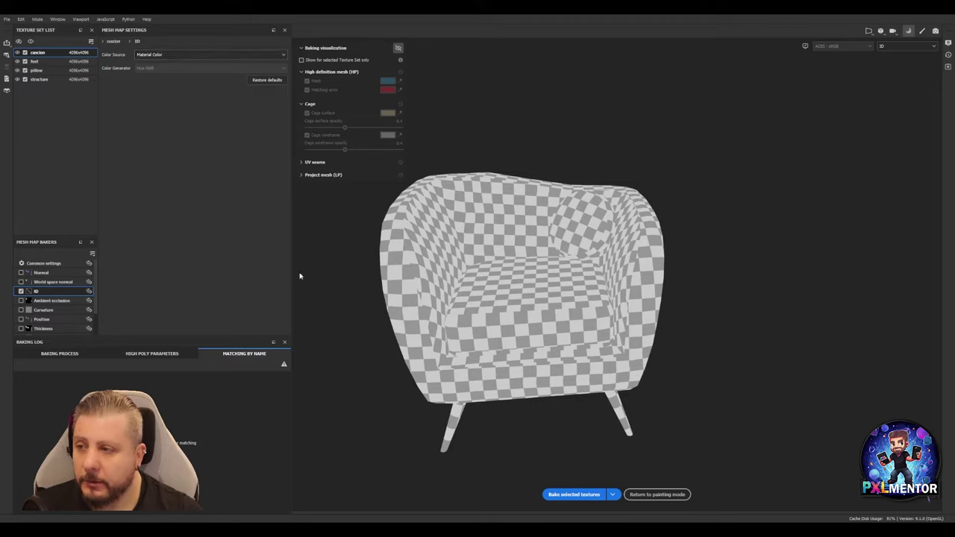
click(566, 494)
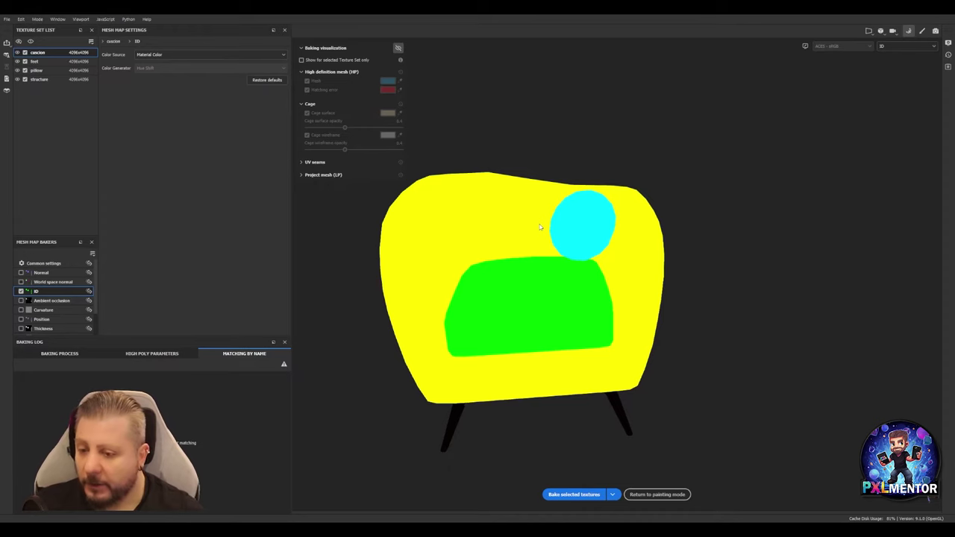
click(672, 494)
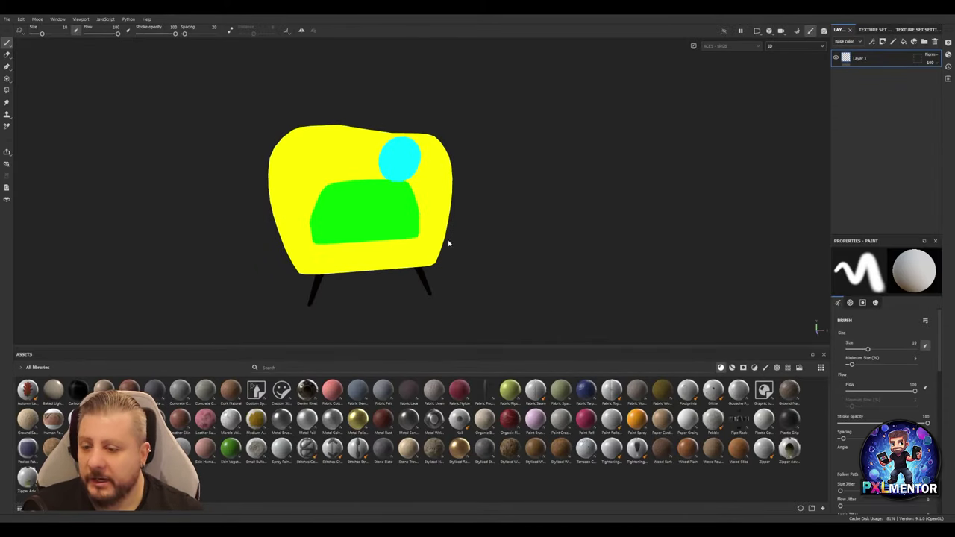
Hide and re-show the cushion, feet, pillow and structure texture sets to check each one
click(881, 30)
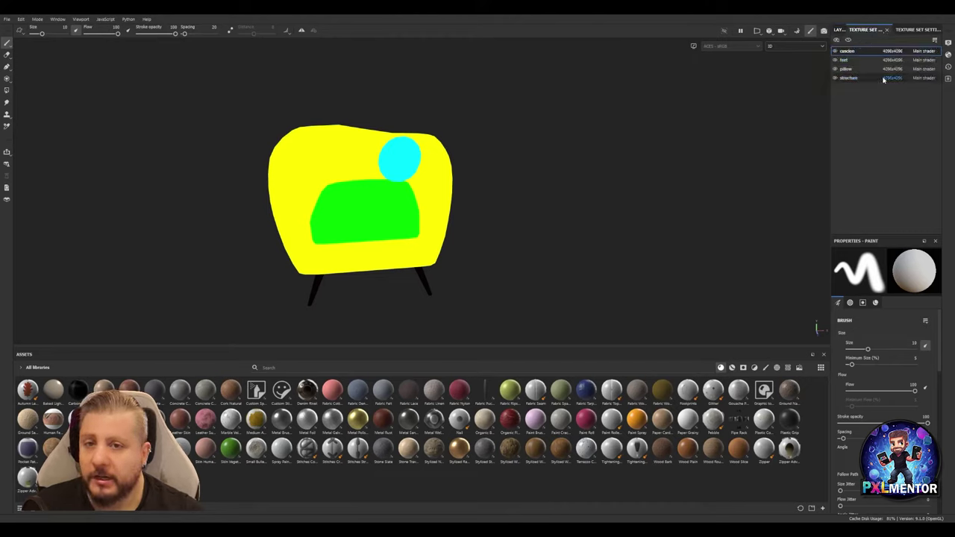
click(836, 51)
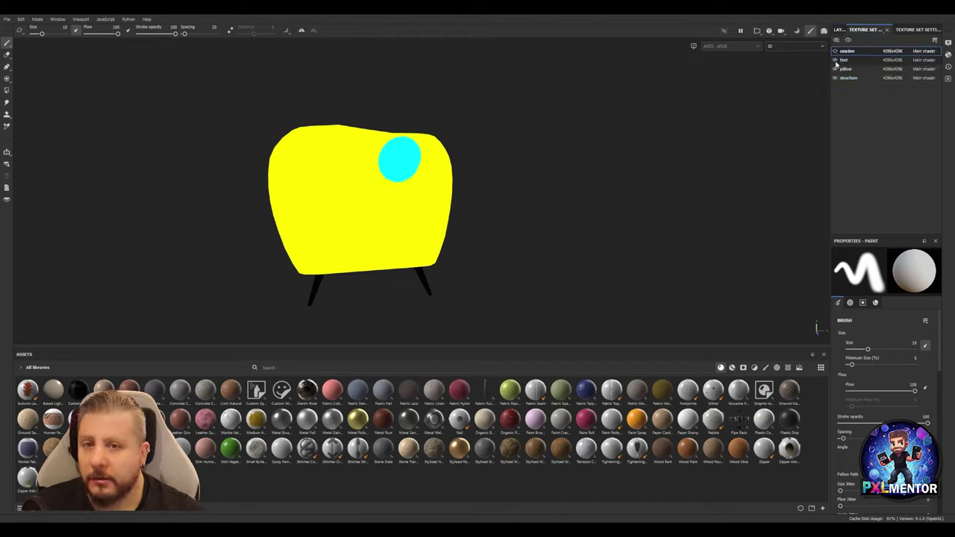
click(835, 59)
click(835, 69)
click(835, 78)
click(835, 51)
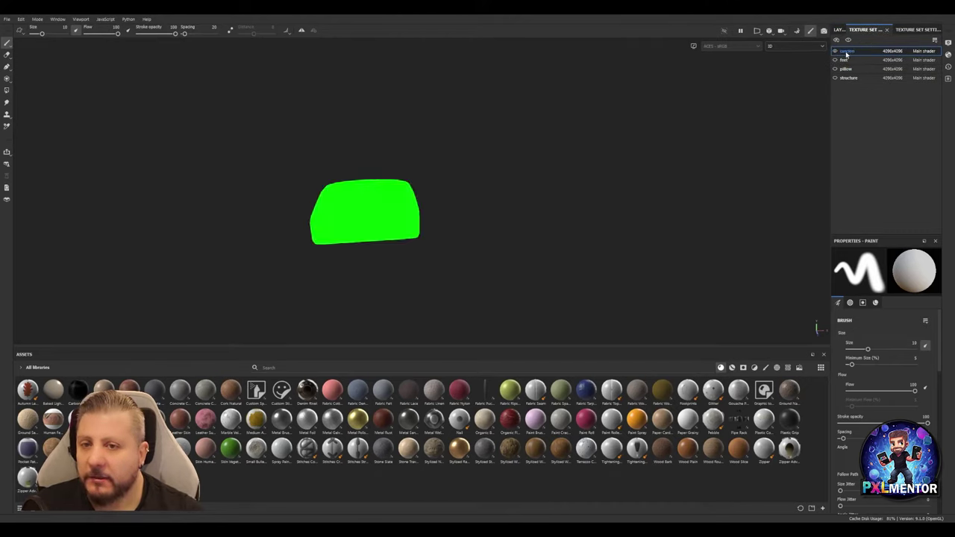
click(835, 59)
click(836, 68)
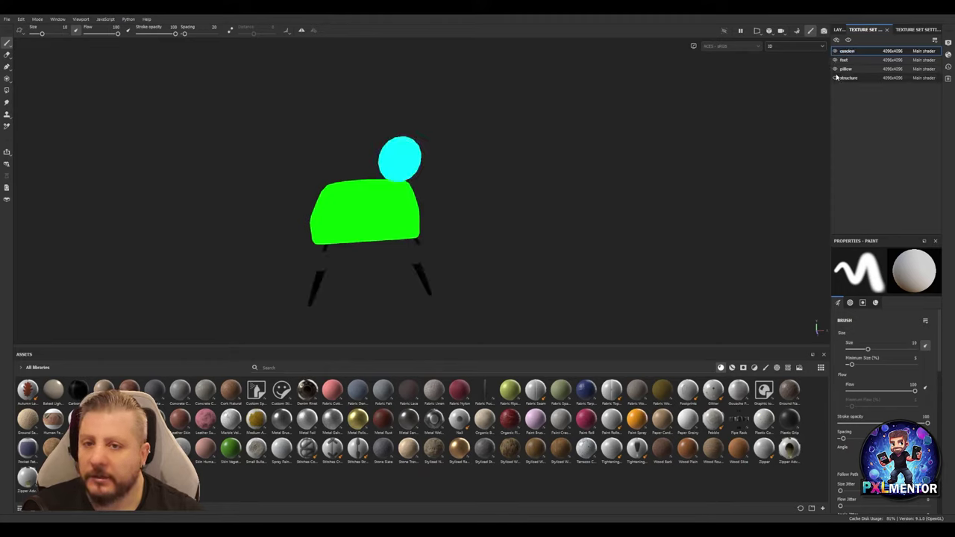
click(835, 78)
alt+drag(550, 190, 629, 190)
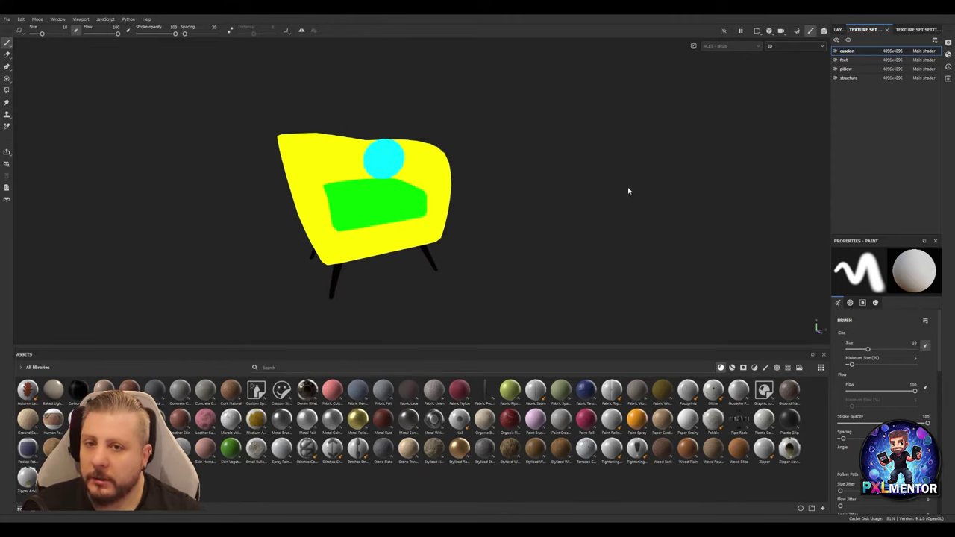
Switch the viewport from Base color to Material view and orbit around the grey chair
key(c)
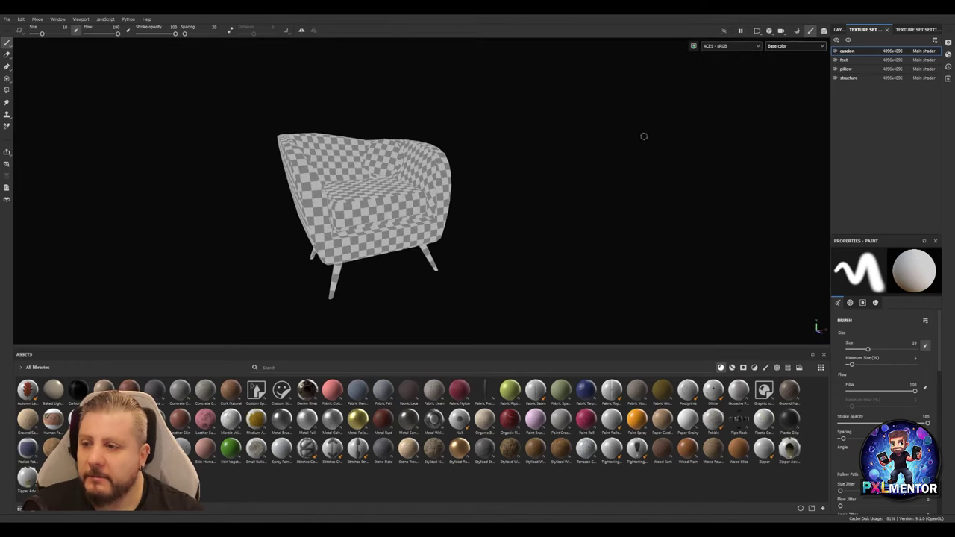
mouse_move(534, 164)
alt+mouse_down()
mouse_move(529, 177)
mouse_move(520, 172)
alt+mouse_up()
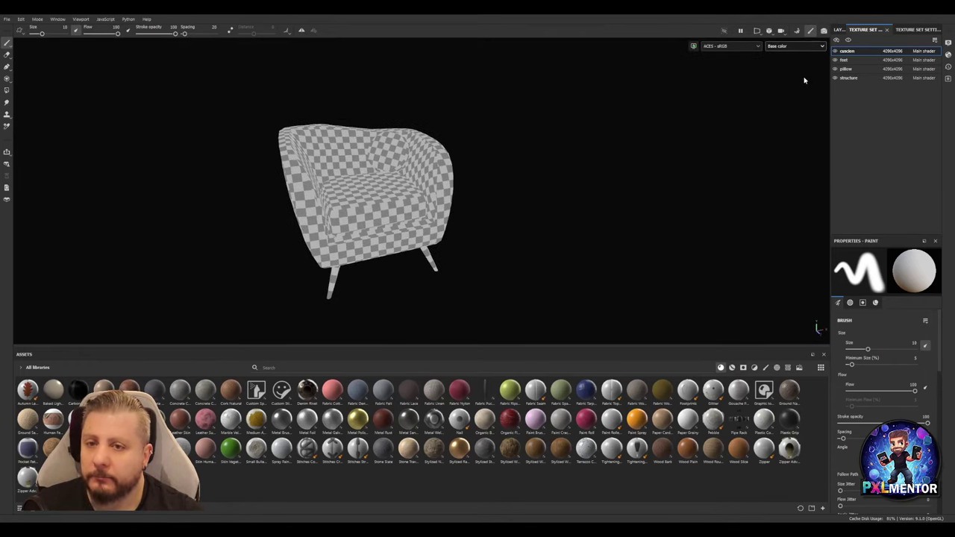
key(m)
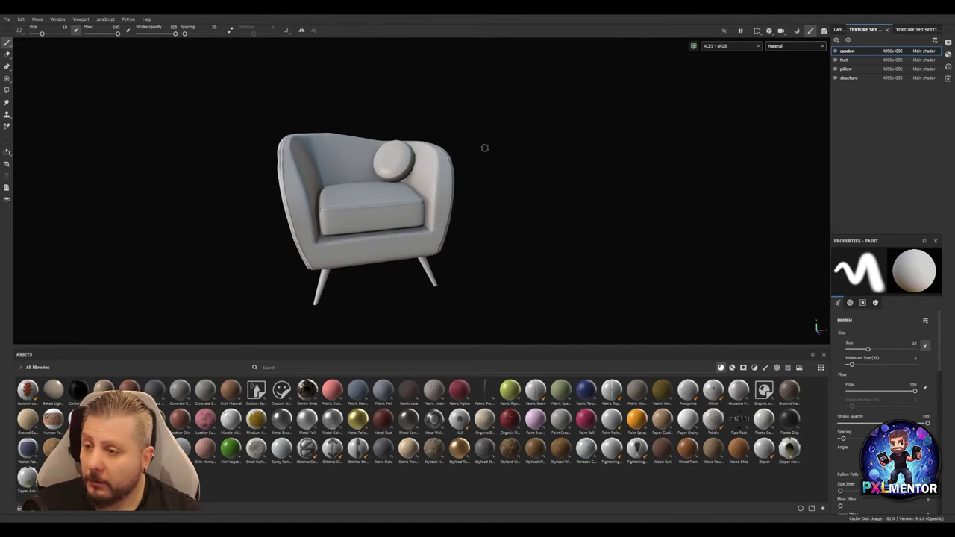
alt+drag(490, 164, 518, 171)
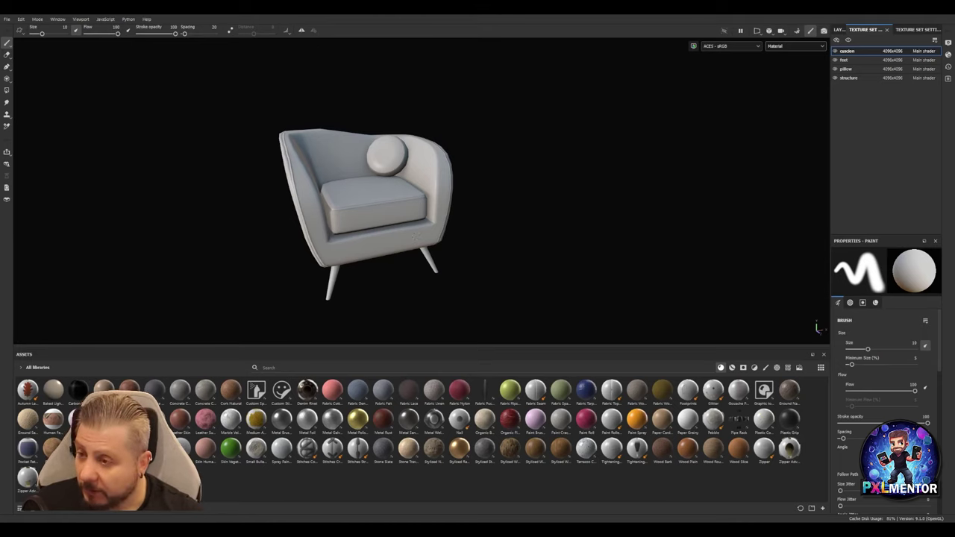
alt+drag(478, 198, 391, 196)
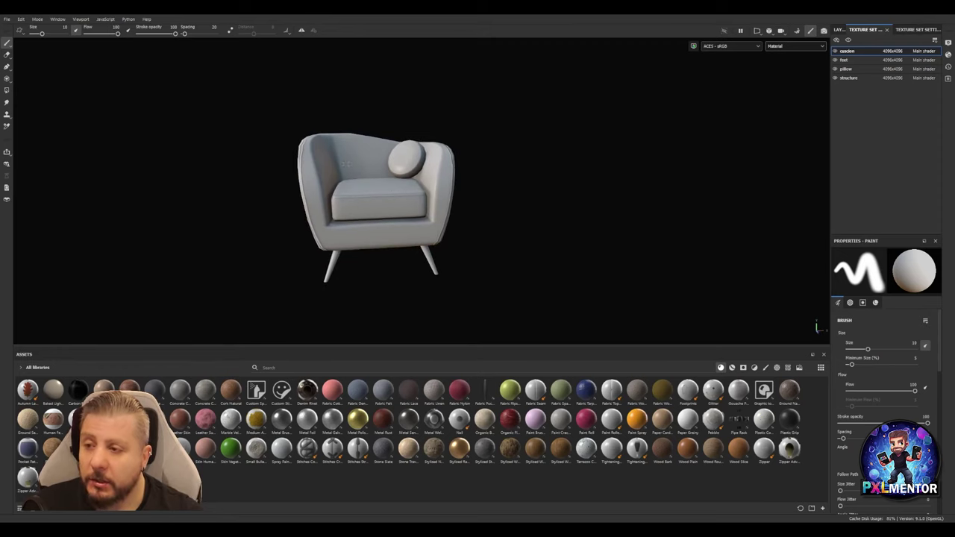